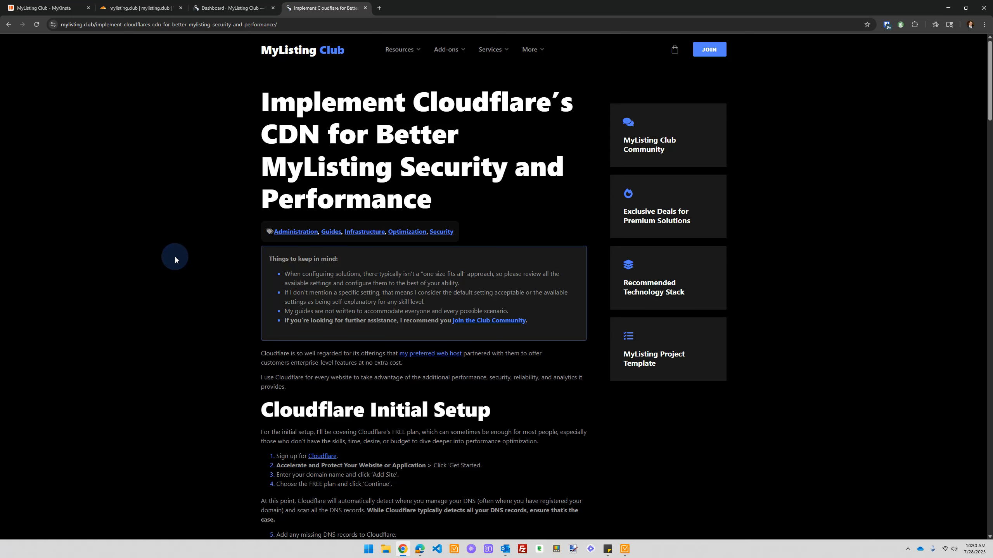
Find "redirec" in the Cloudflare CDN guide and read its Single Redirects and Bulk Redirects sections
key("ctrl+f")
key("Return")
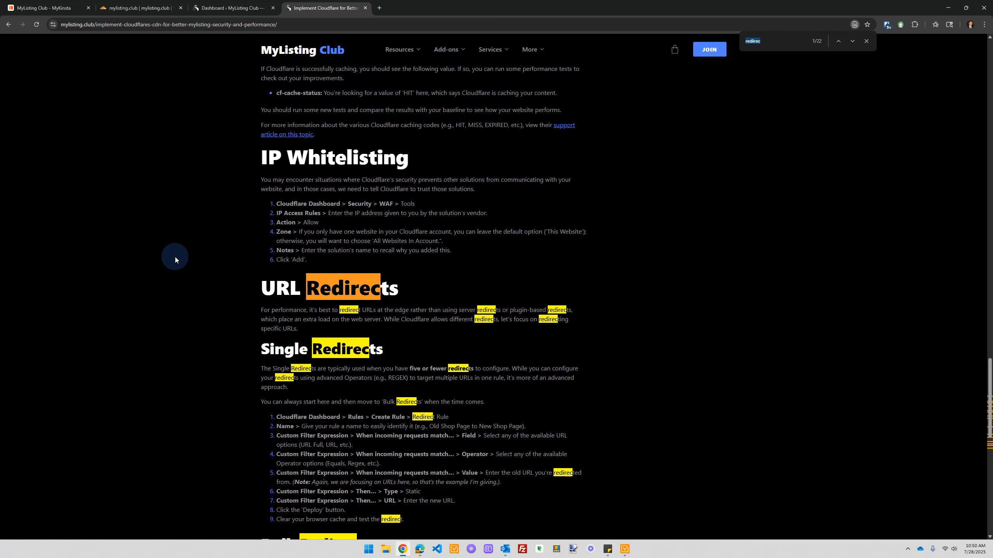
scroll(235, 219, "down", 5)
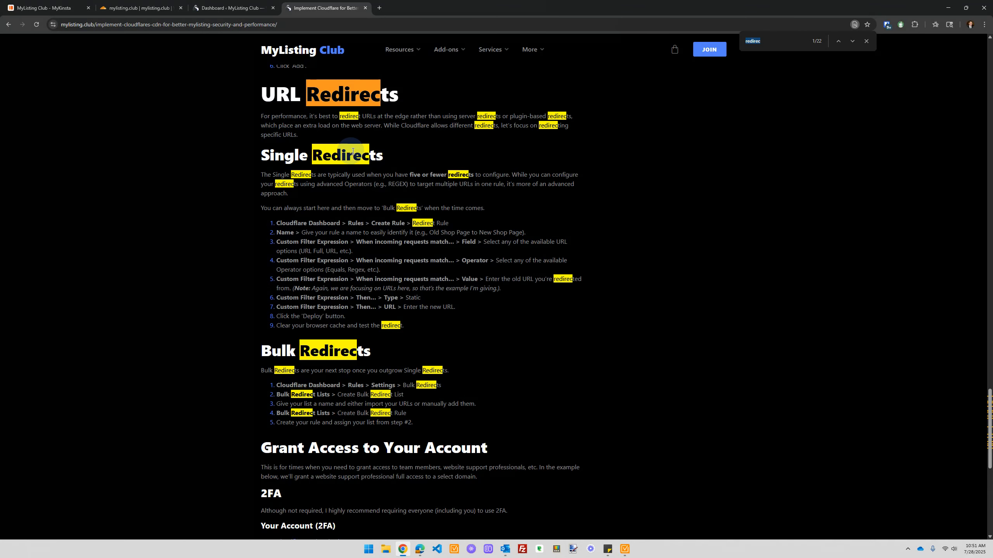
left_click(862, 41)
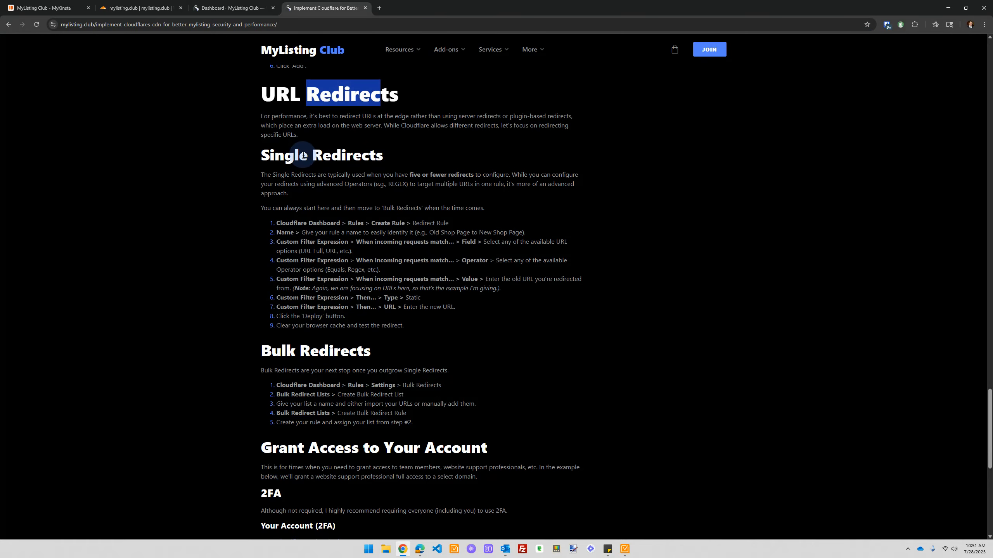
scroll(302, 328, "down", 2)
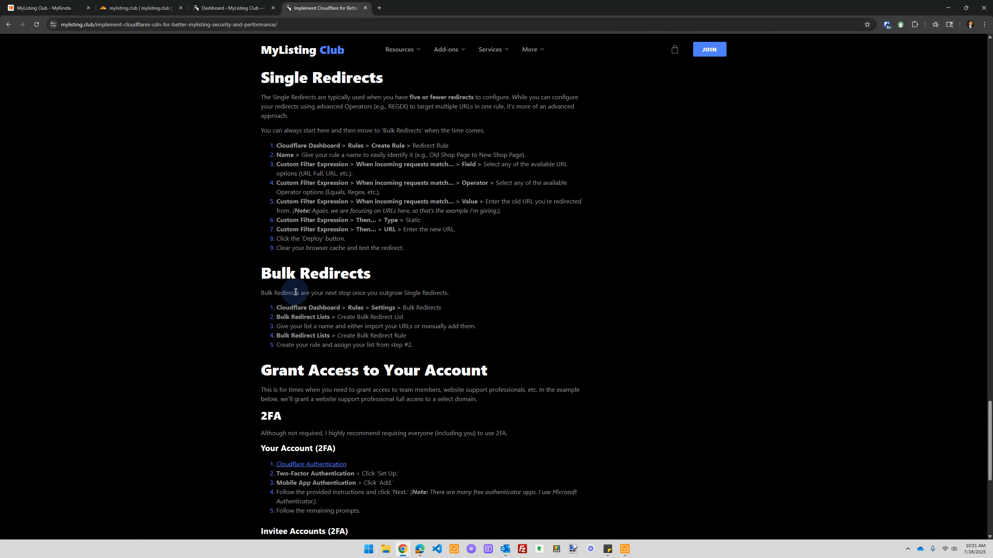
scroll(303, 282, "down", 2)
triple_click(312, 200)
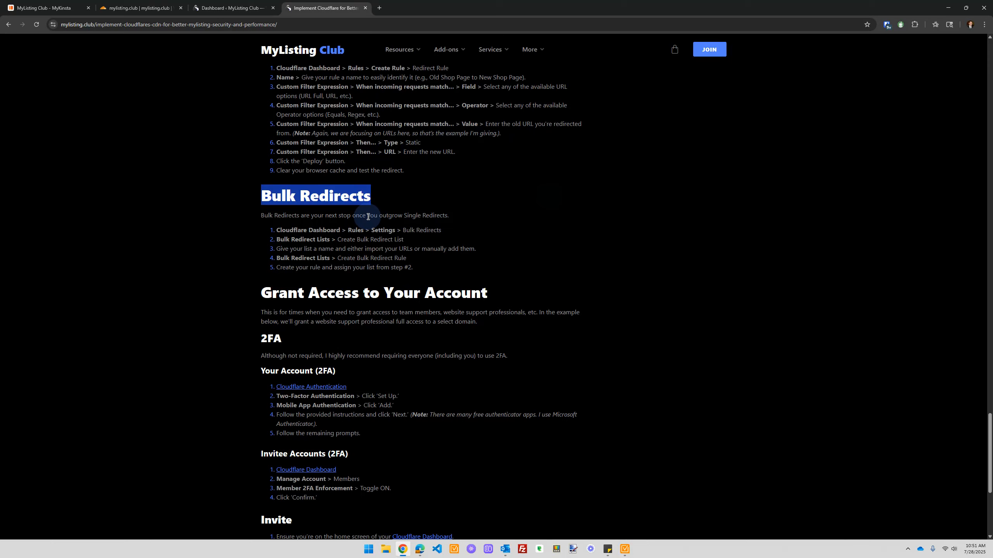
left_click(513, 226)
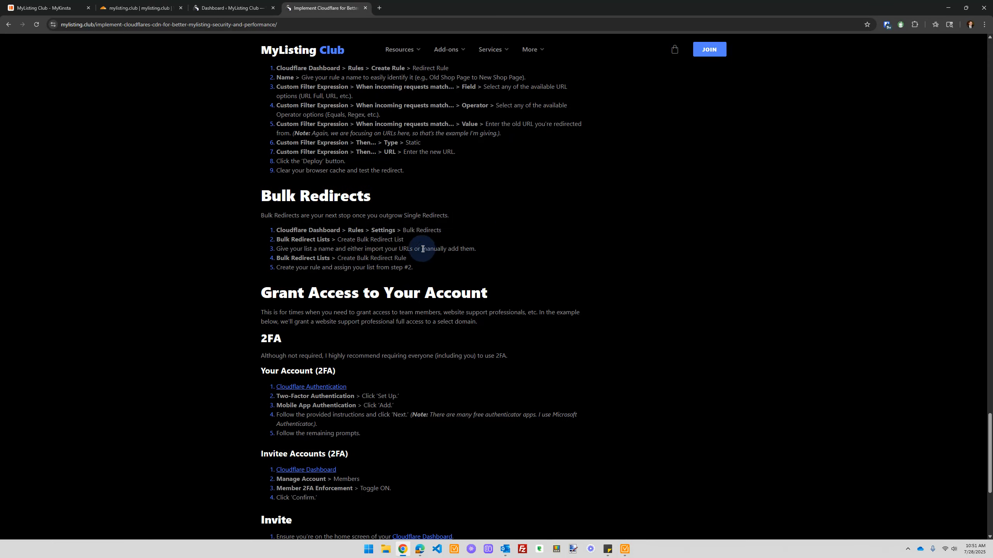
Switch to the Cloudflare dashboard for mylisting.club and search its product pages for "red", then dismiss the search
left_click(116, 3)
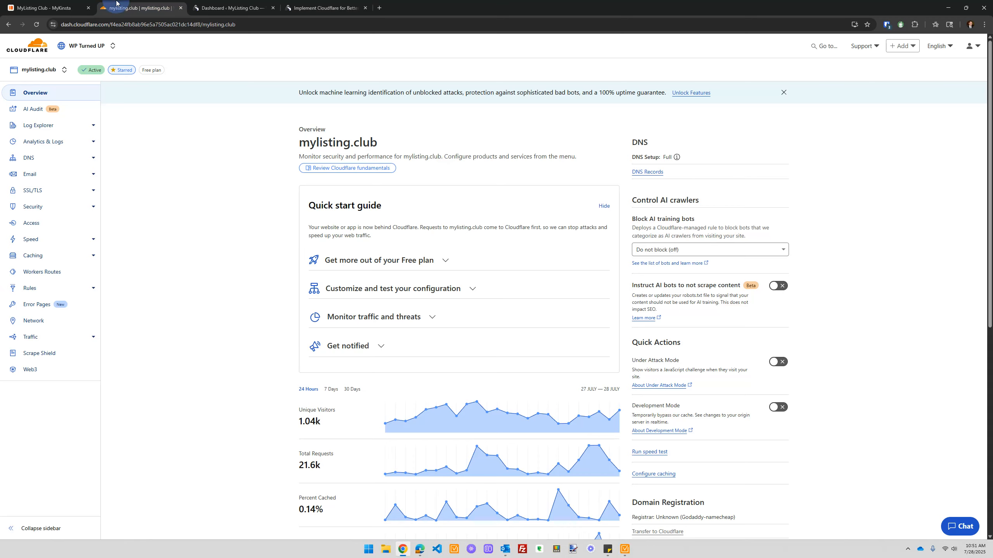
left_click(737, 98)
left_click(823, 47)
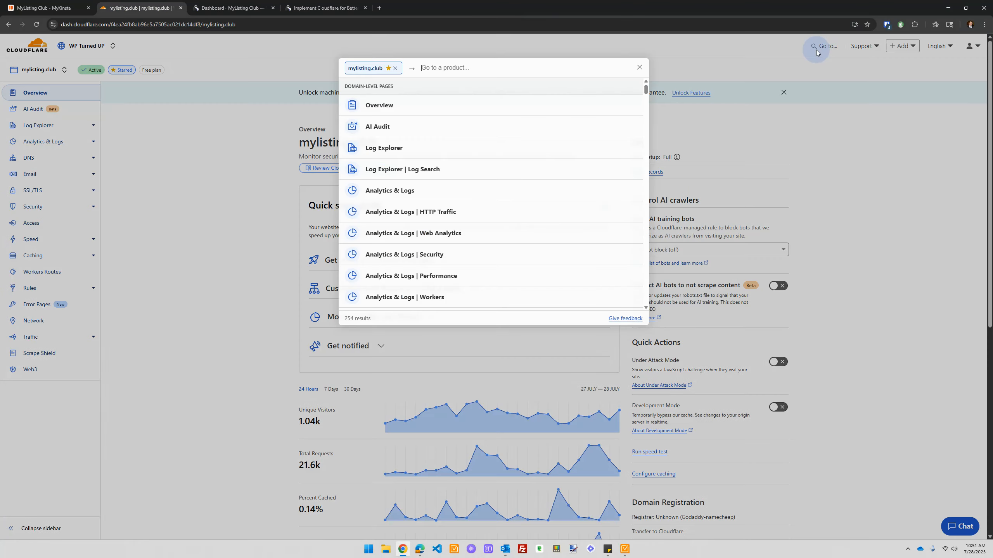
type("red")
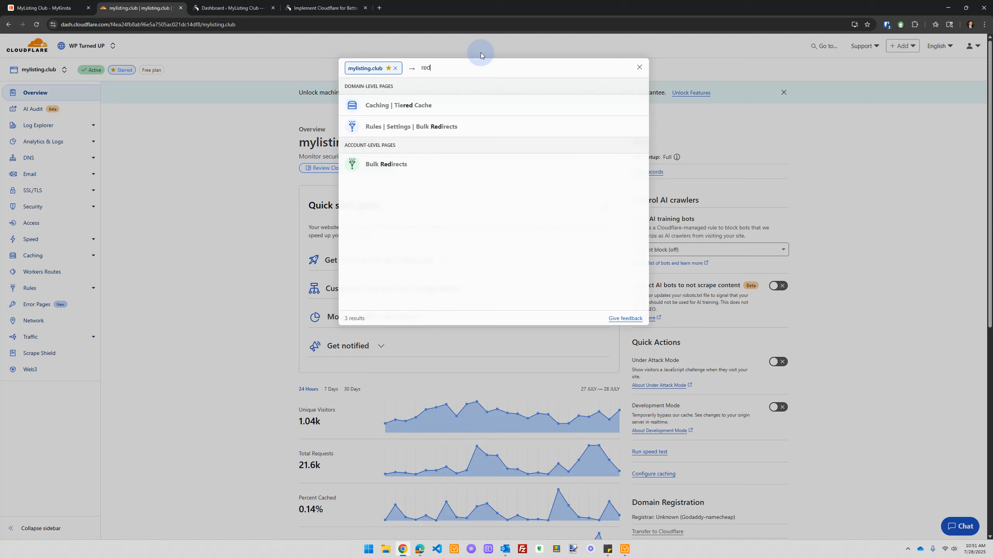
left_click(641, 68)
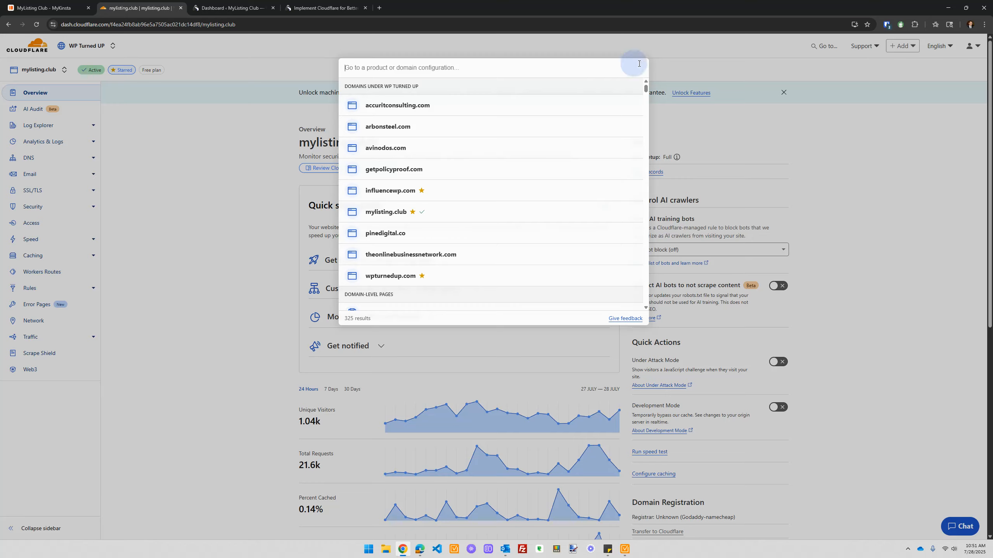
left_click(248, 222)
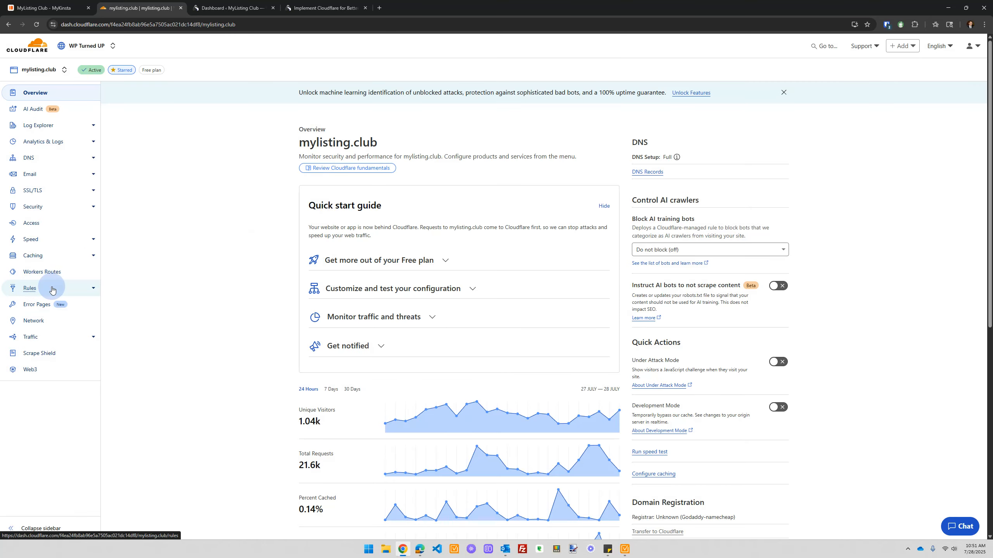
Open the Bulk Redirects settings in the Rules section for mylisting.club
left_click(52, 289)
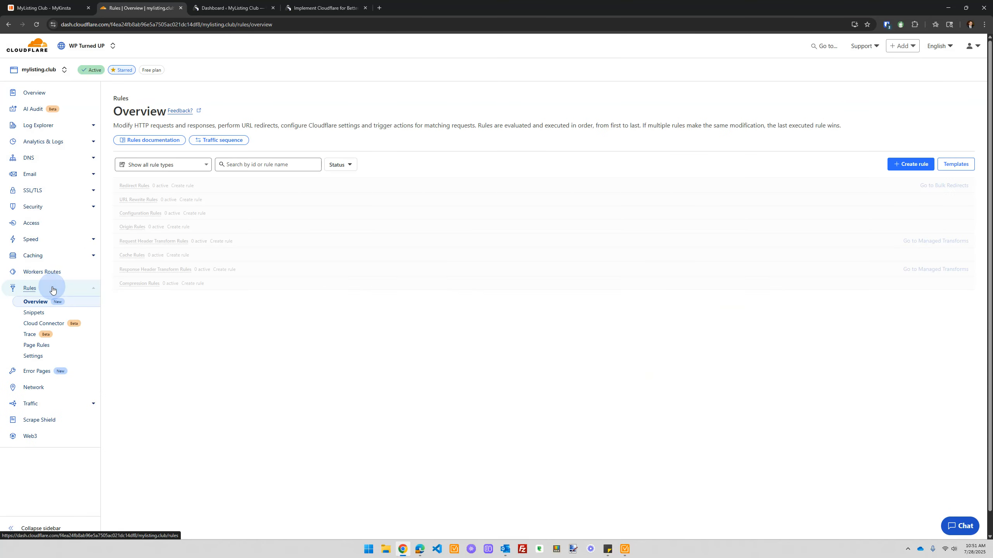
left_click(39, 356)
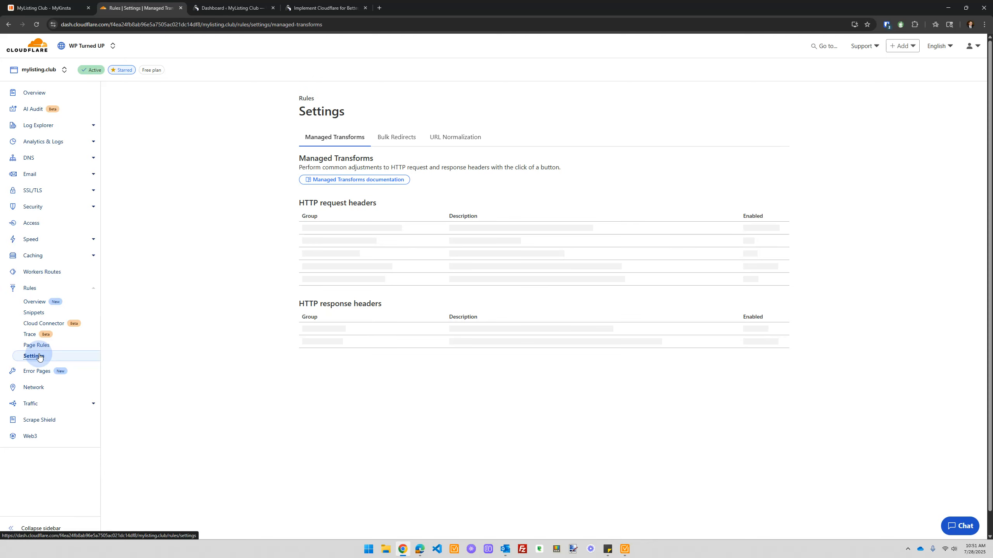
left_click(394, 139)
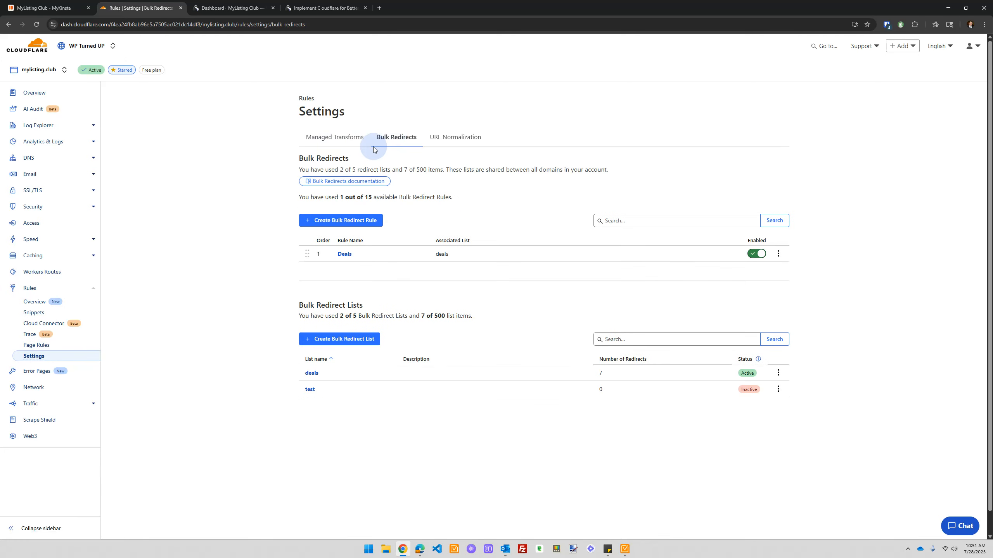
Delete the "test" bulk redirect list
left_click(778, 389)
left_click(769, 420)
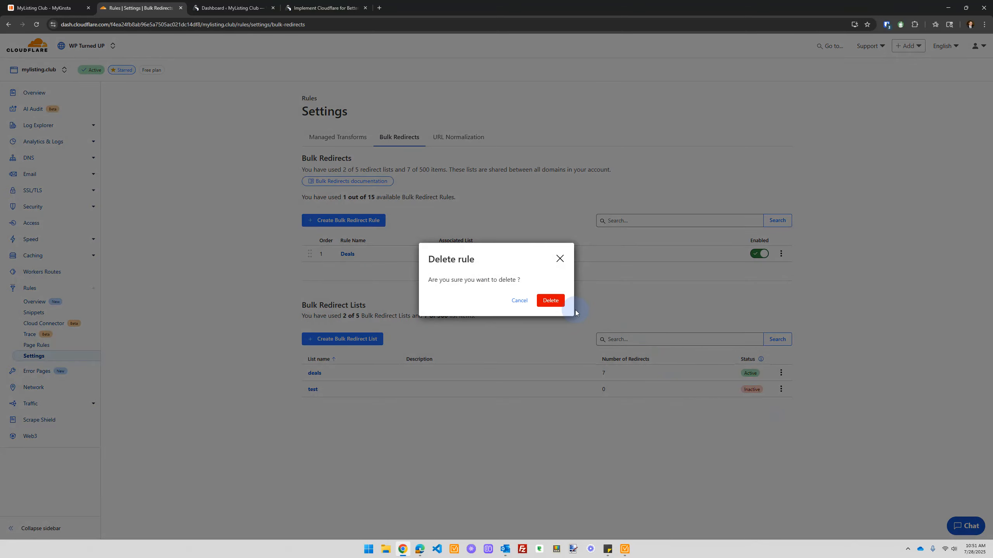
left_click(550, 301)
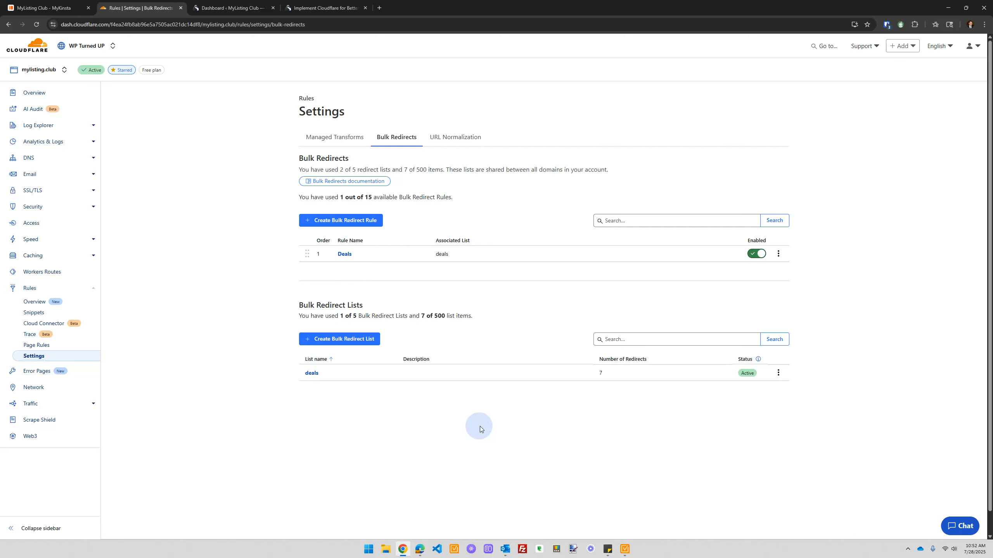
Return to the MyListing Club Cloudflare guide and open the site's Deals page
left_click(326, 7)
scroll(556, 260, "up", 20)
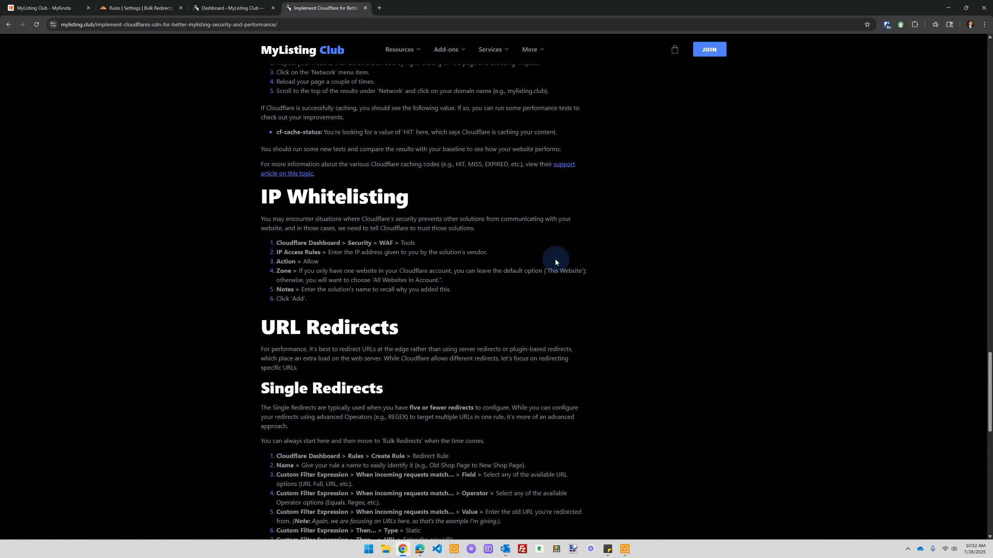
scroll(548, 279, "up", 6)
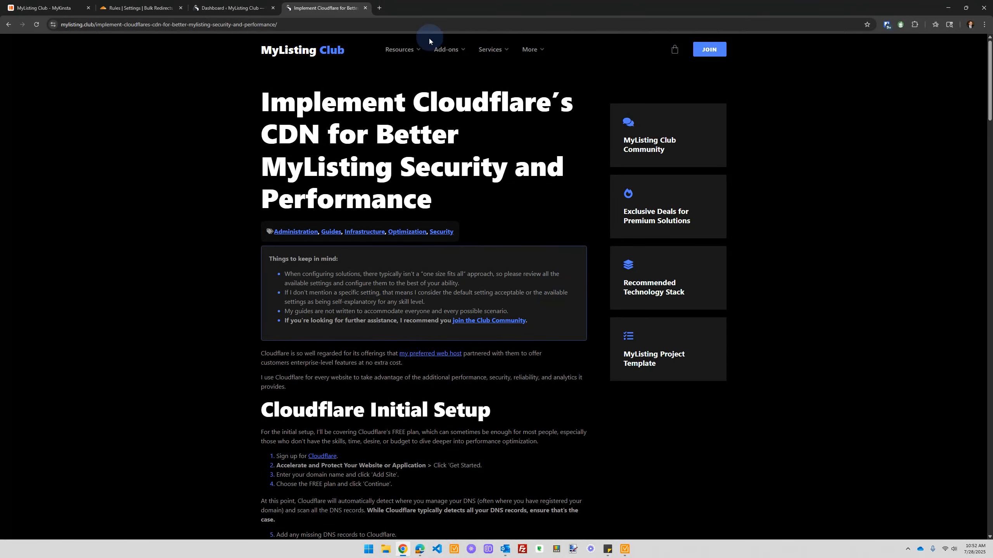
mouse_move(393, 50)
left_click(398, 70)
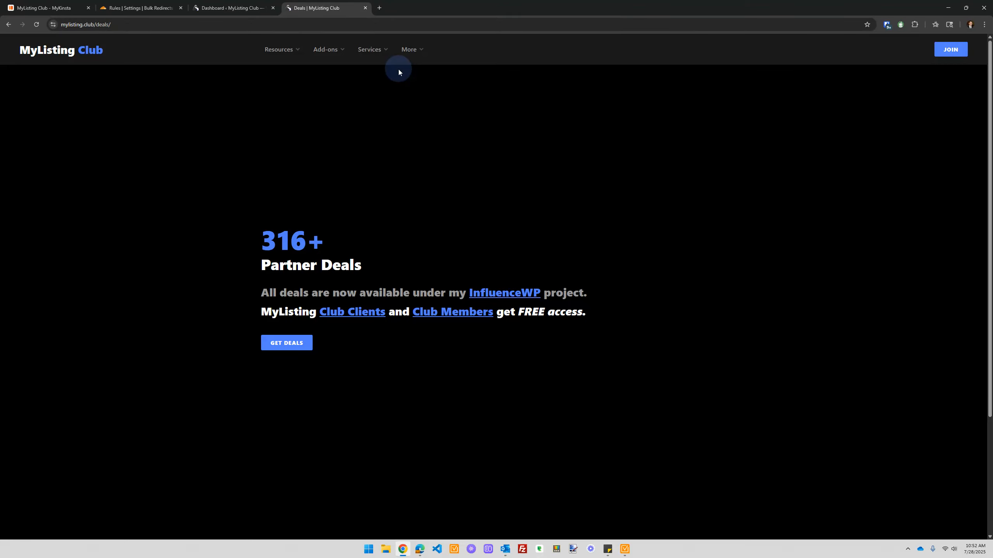
Open the InfluenceWP deals link in a separate tab, view that page and dismiss its giveaway popup
right_click(503, 294)
left_click(546, 308)
left_click(409, 4)
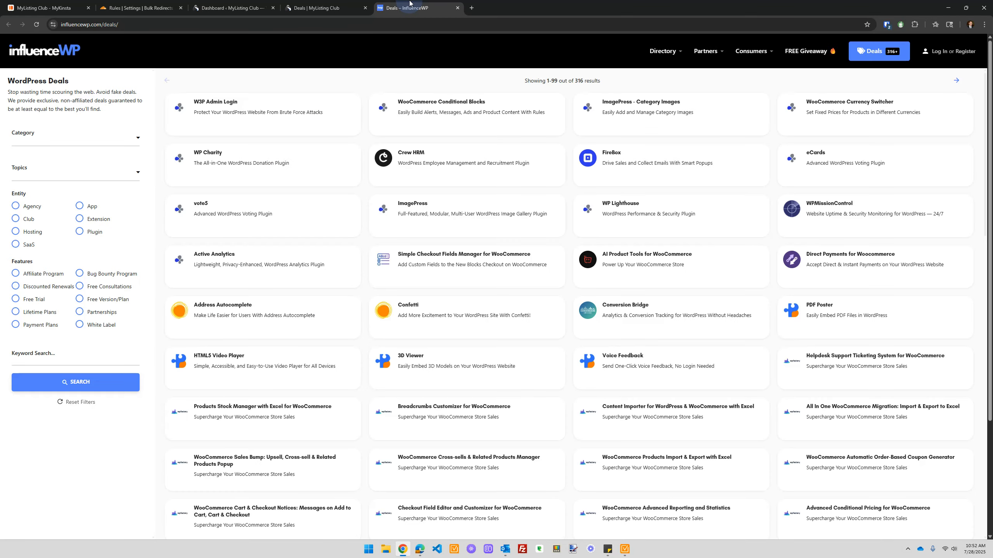
left_click(317, 8)
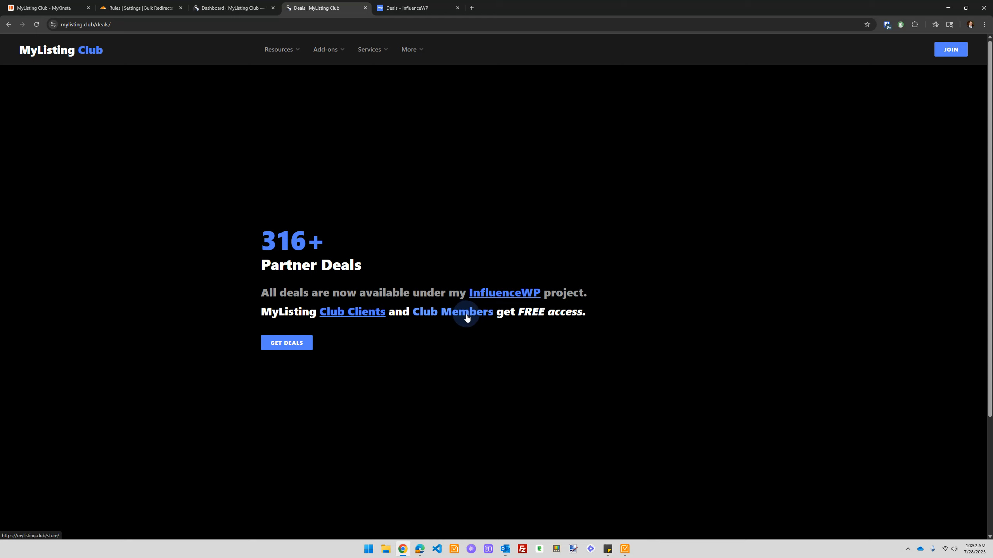
key("ctrl+Tab")
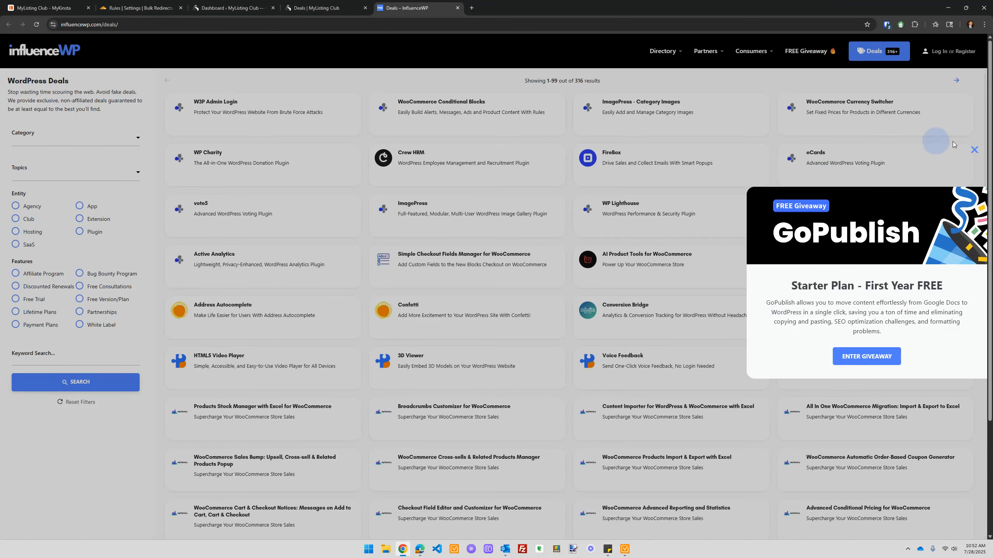
left_click(974, 150)
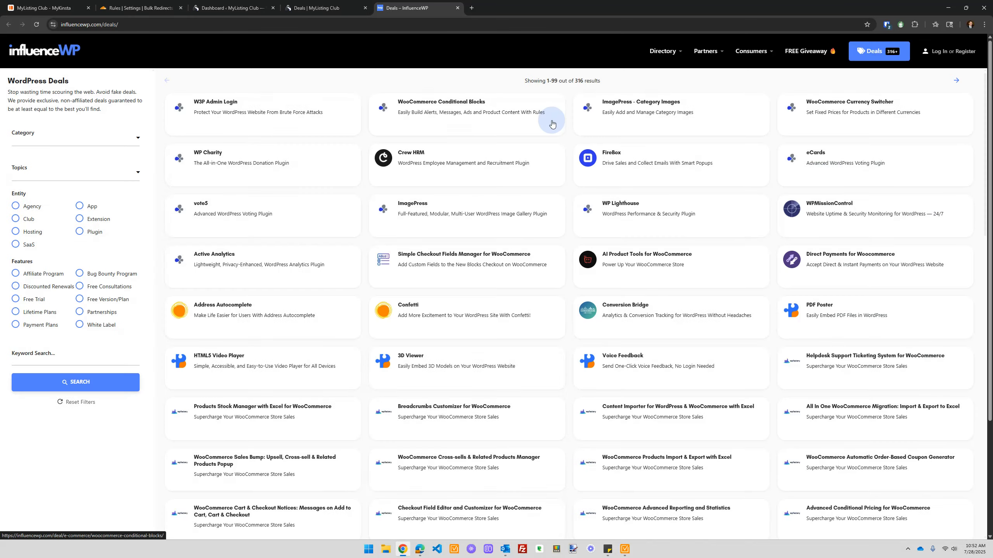
Compare the MyListing Club deals page with the InfluenceWP deals page and examine the mylisting.club/deals/ address
left_click(327, 5)
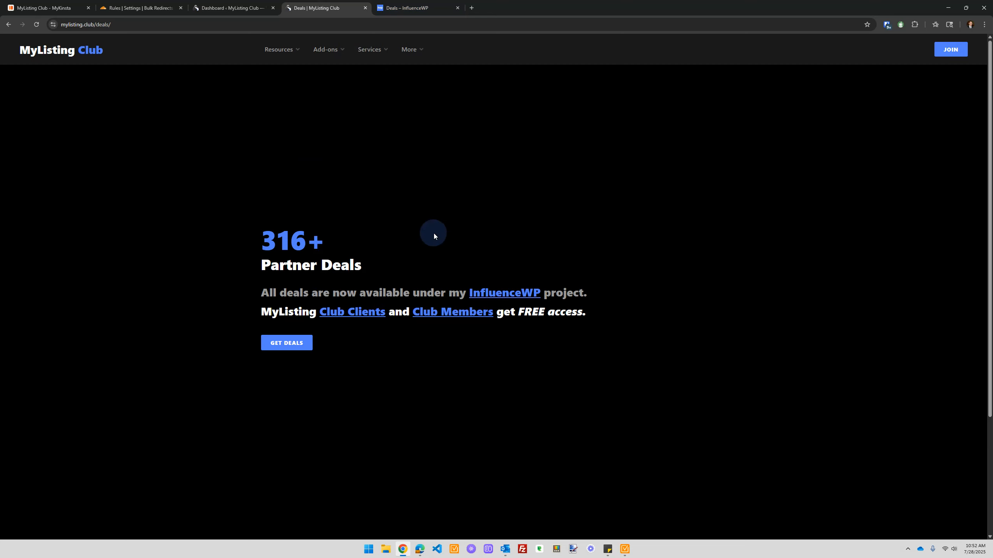
left_click(403, 7)
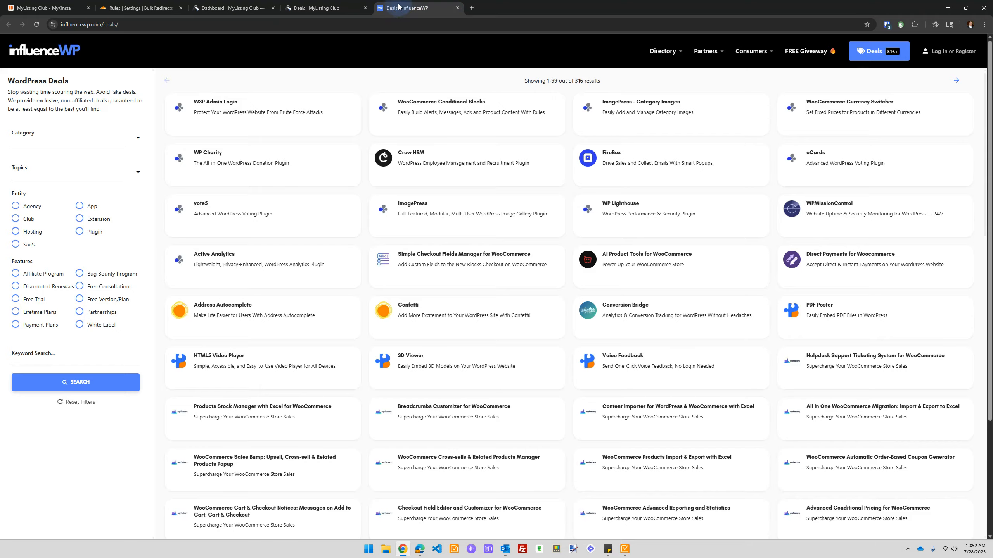
left_click(342, 3)
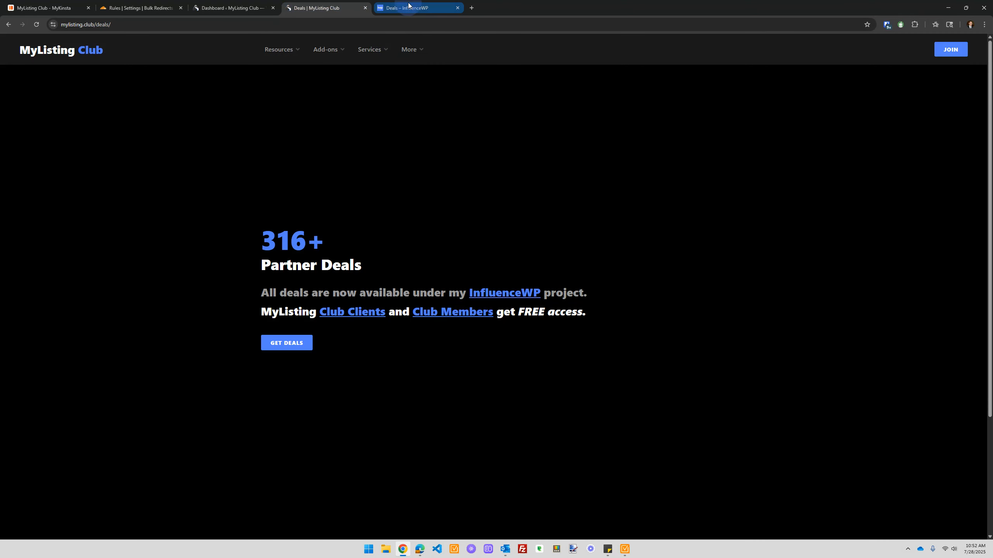
left_click(407, 8)
left_click(332, 3)
left_click(129, 24)
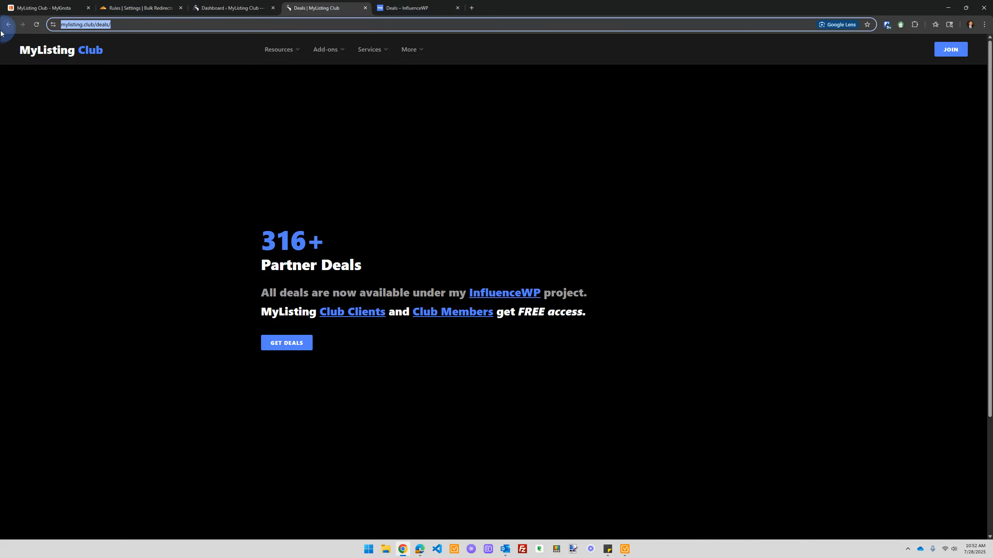
left_click(67, 203)
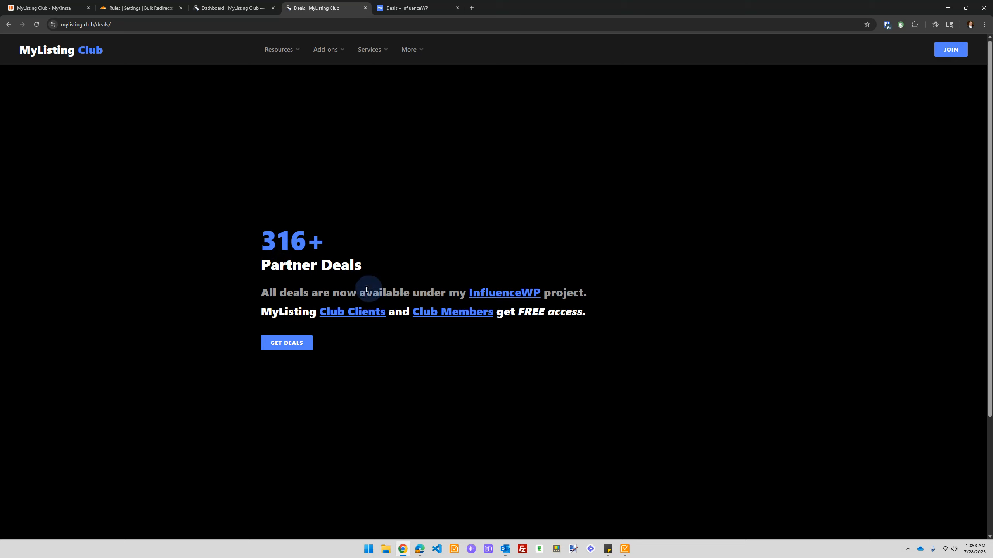
left_click(125, 24)
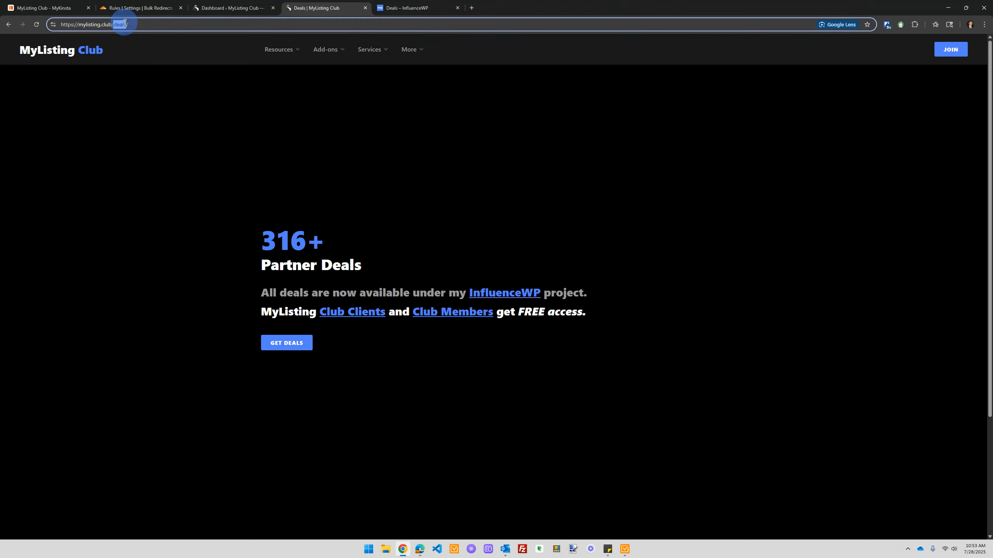
triple_click(125, 24)
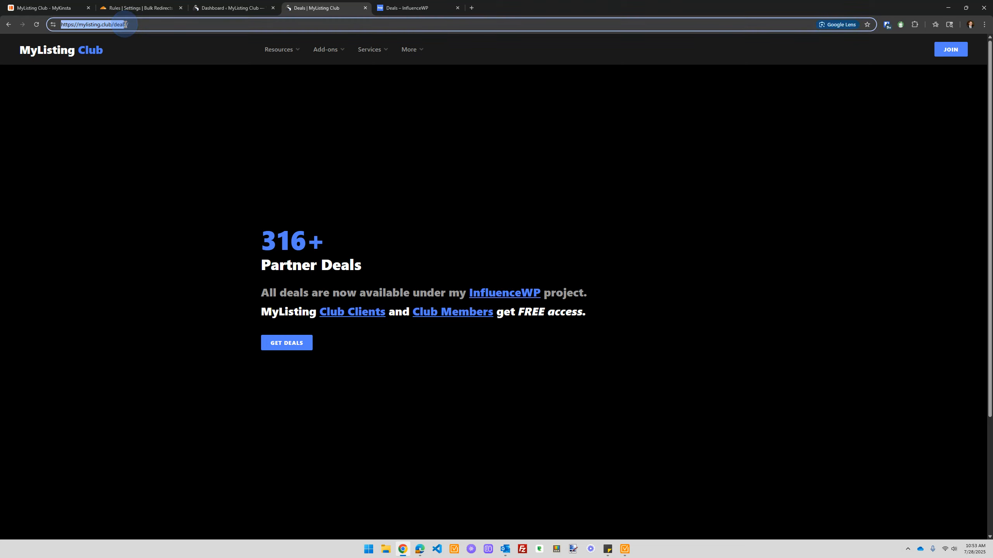
Return to Cloudflare's Bulk Redirects settings and open the "deals" redirect list for editing
left_click(161, 4)
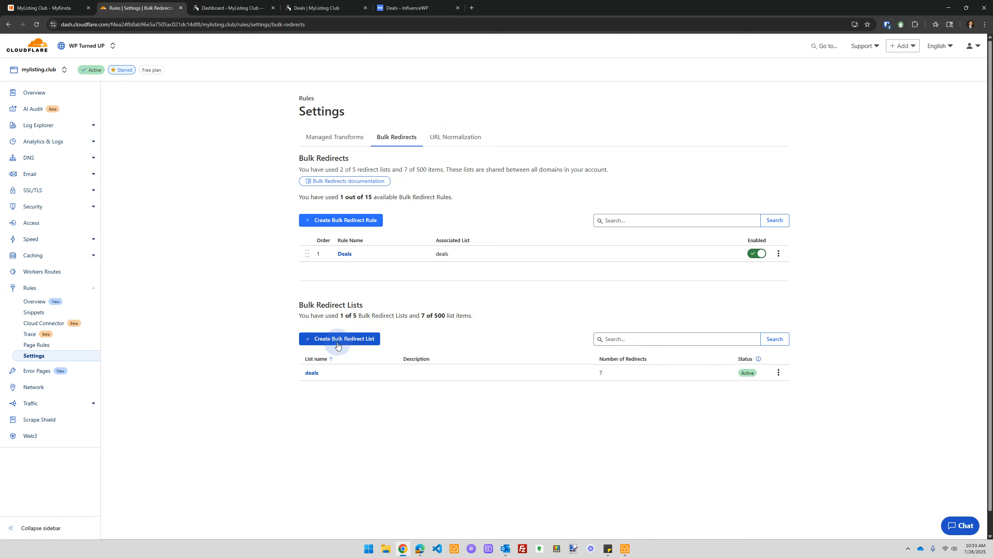
left_click(778, 373)
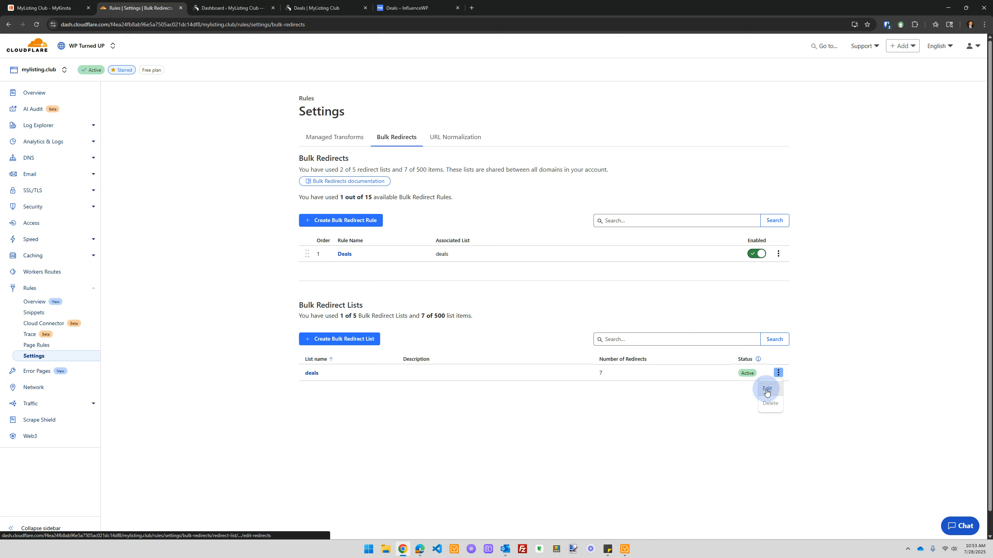
left_click(766, 389)
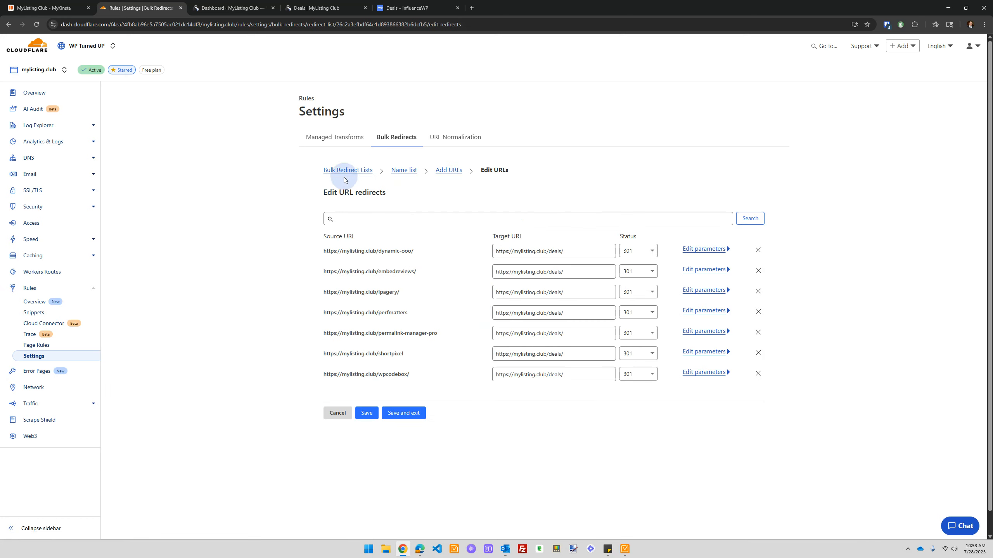
View the "deals" list's name and description settings, and open its page for adding redirect URLs
left_click(404, 170)
key("ctrl")
key("ctrl")
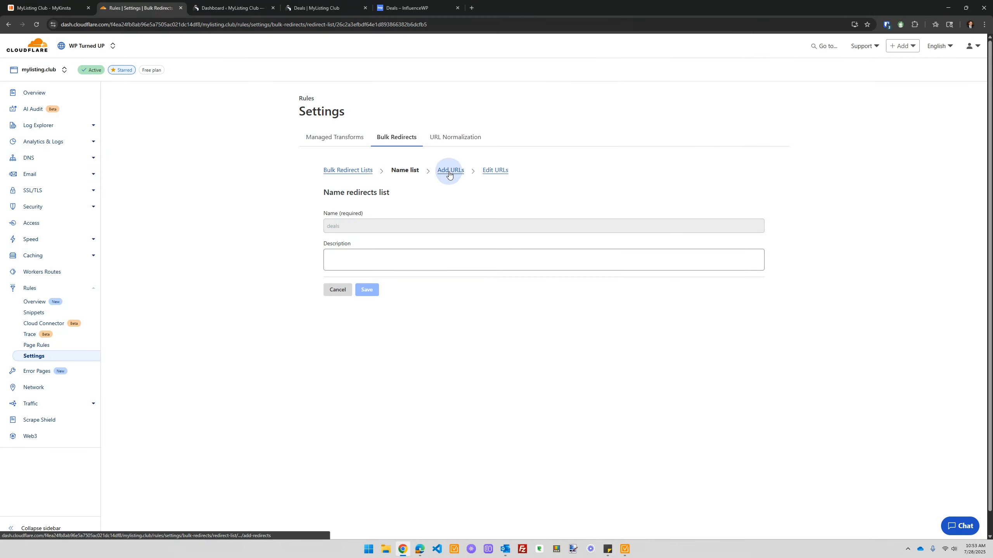
left_click(450, 170)
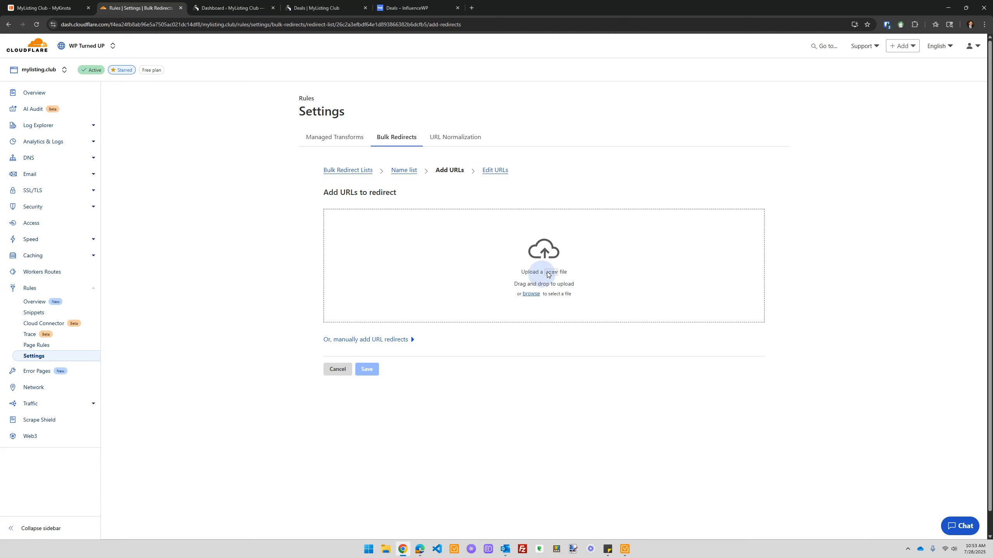
Open manual entry of URL redirects for the "deals" list and try placeholder text in the source URL, clearing it again
key("ctrl")
key("ctrl")
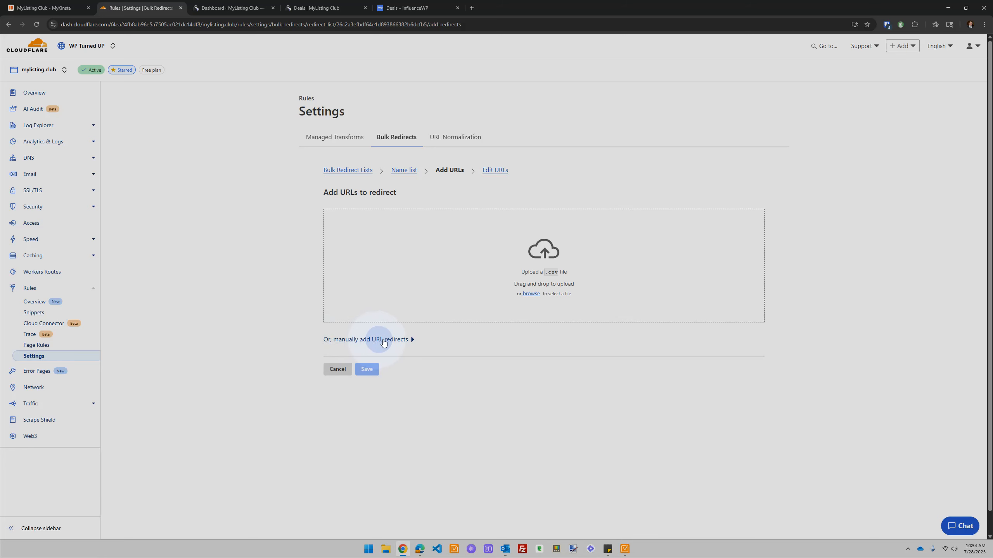
left_click(391, 343)
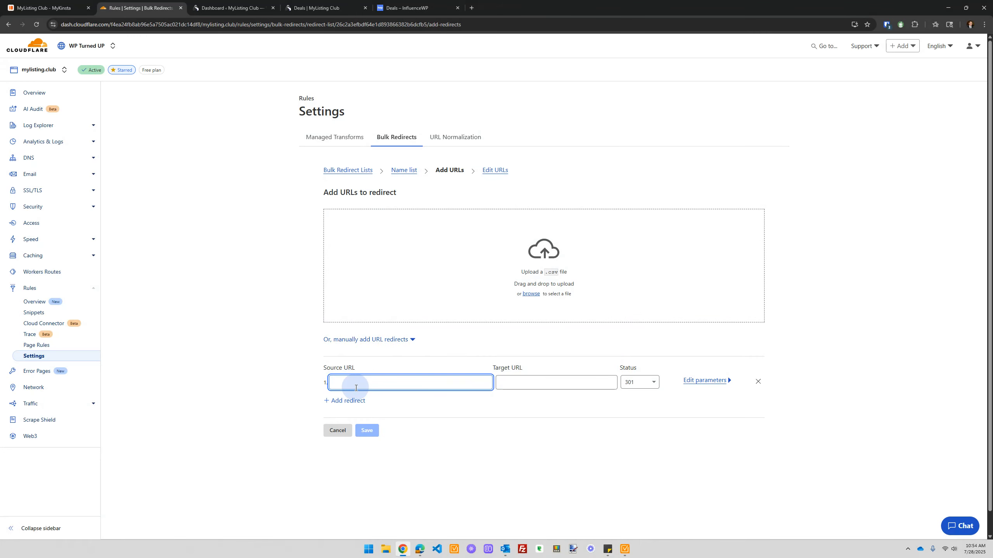
type("jhdfjdhfdjf")
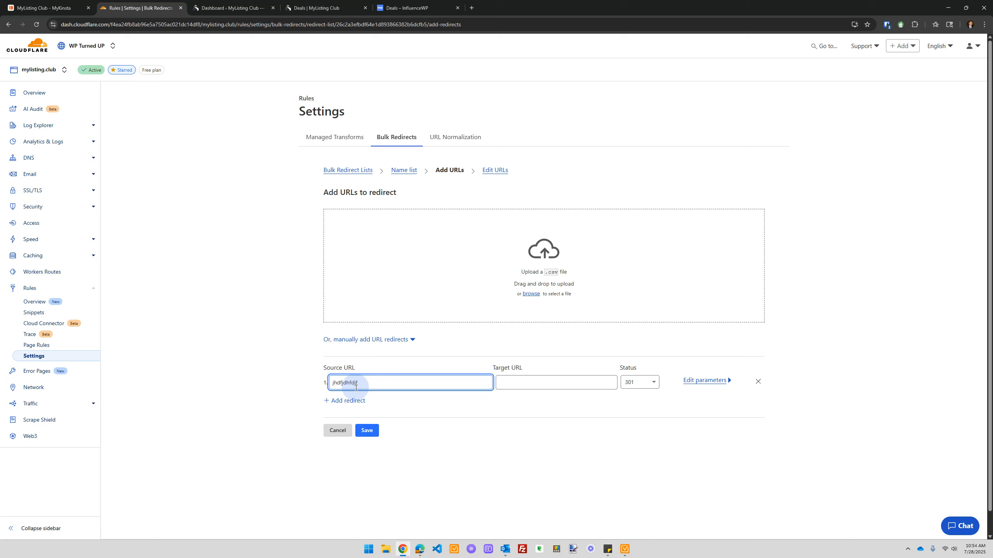
key("BackSpace")
key("BackSpace")
key("BackSpace")
key("BackSpace")
key("BackSpace")
key("BackSpace")
Examine the blank redirect's target URL field, status code choices and extra parameters, and remove the empty redirect row
left_click(527, 388)
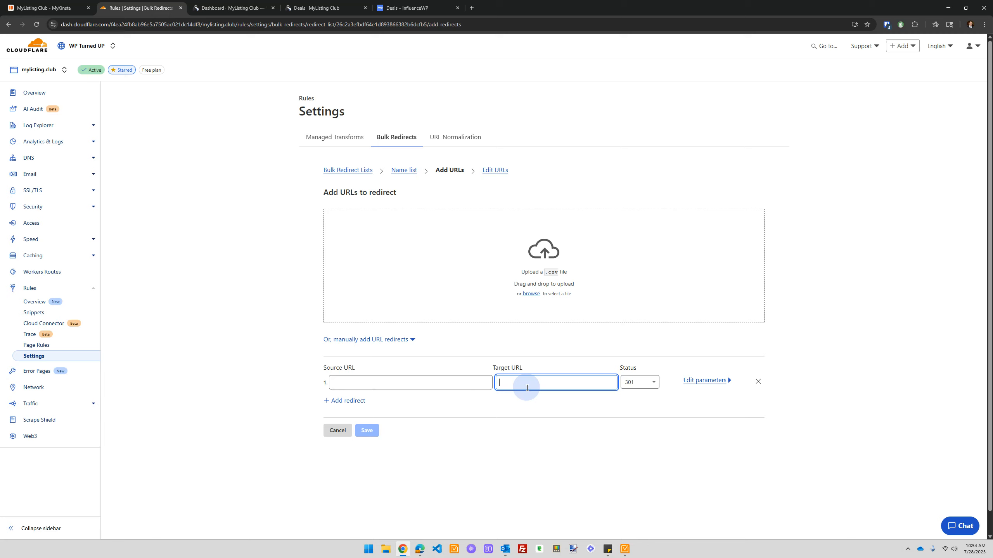
left_click(634, 385)
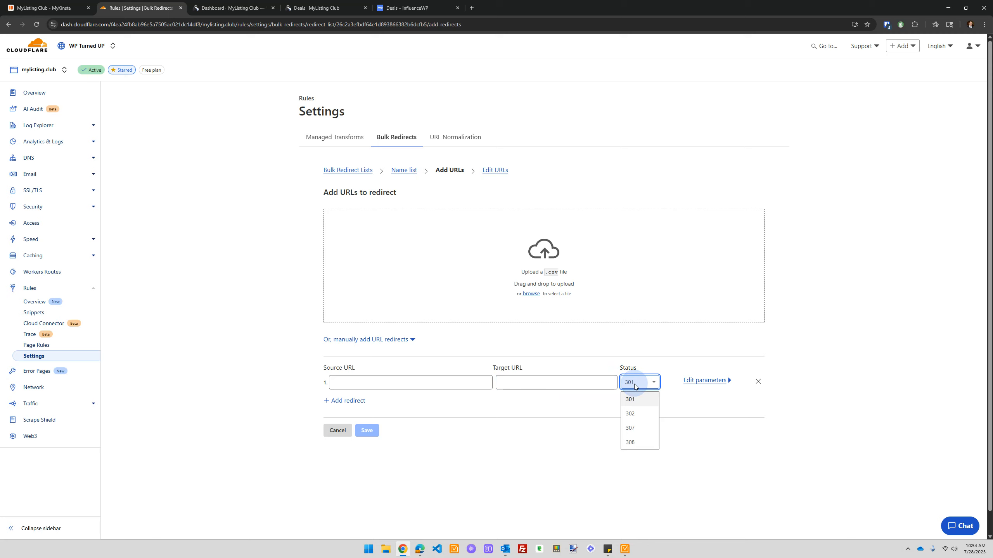
left_click(634, 386)
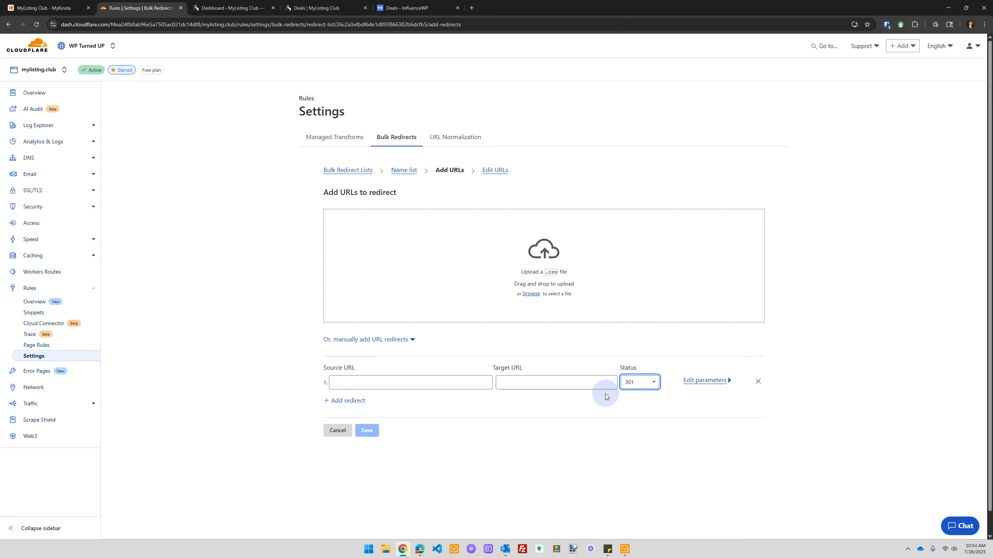
left_click(707, 384)
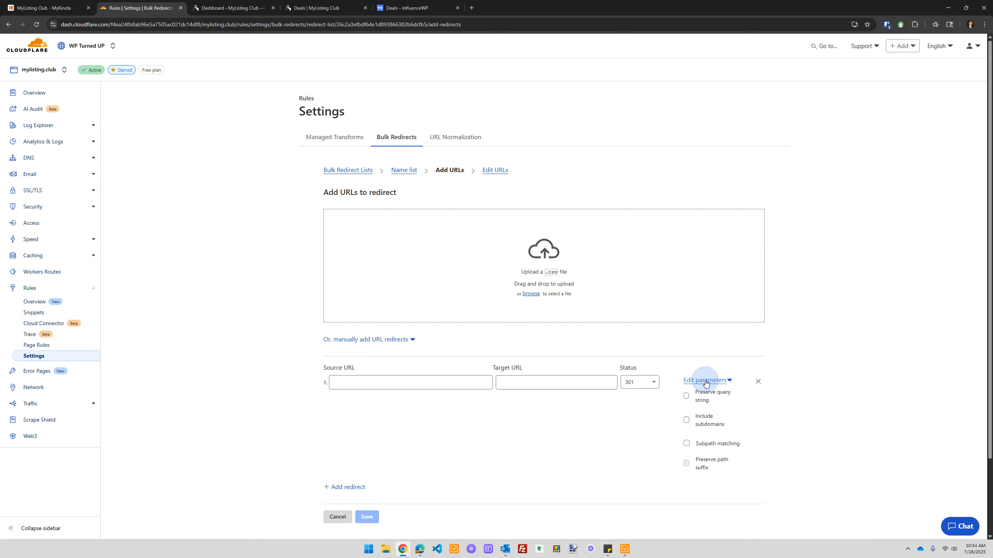
left_click(707, 384)
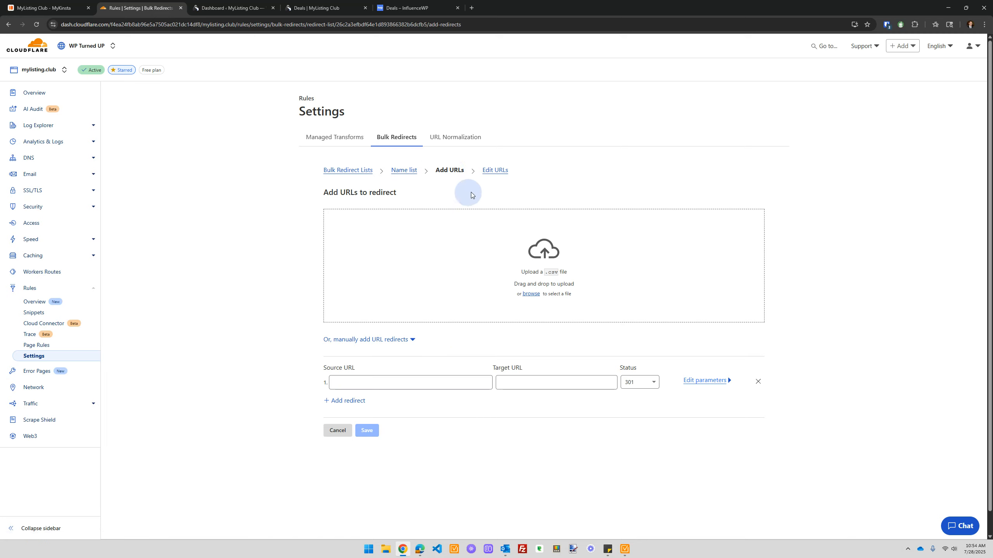
left_click(757, 381)
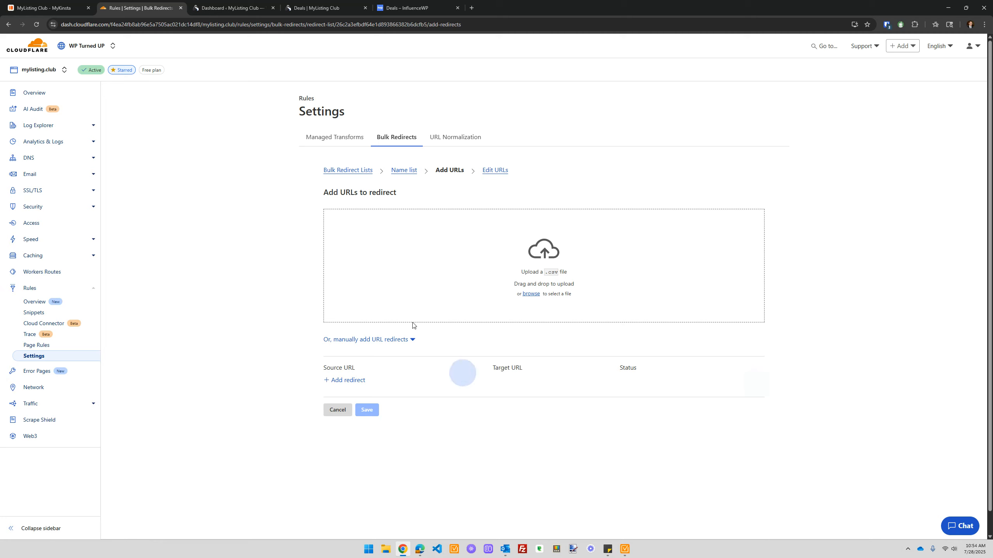
Return to the Bulk Redirects overview, view the "Deals" rule's name and associated list in its editor, and cancel without saving
left_click(410, 139)
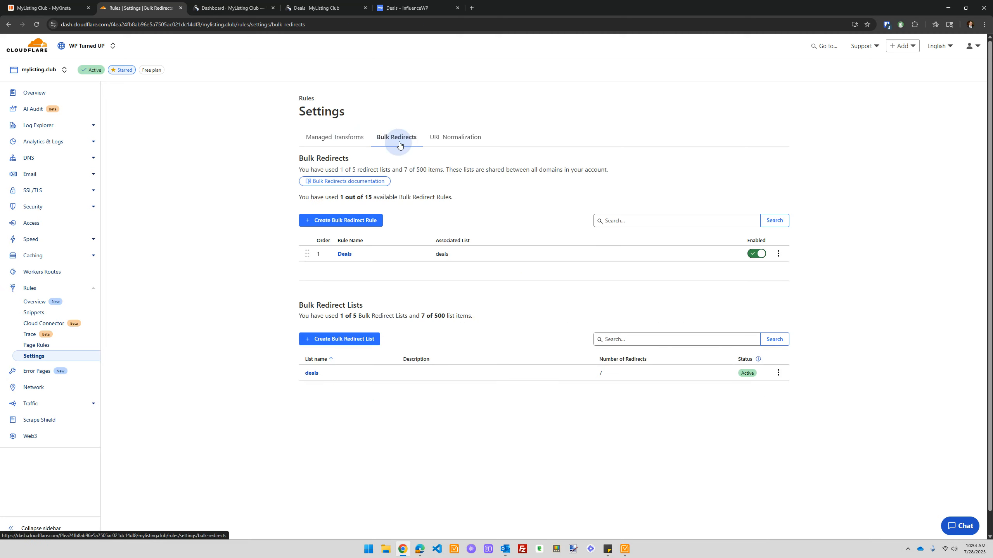
left_click(357, 223)
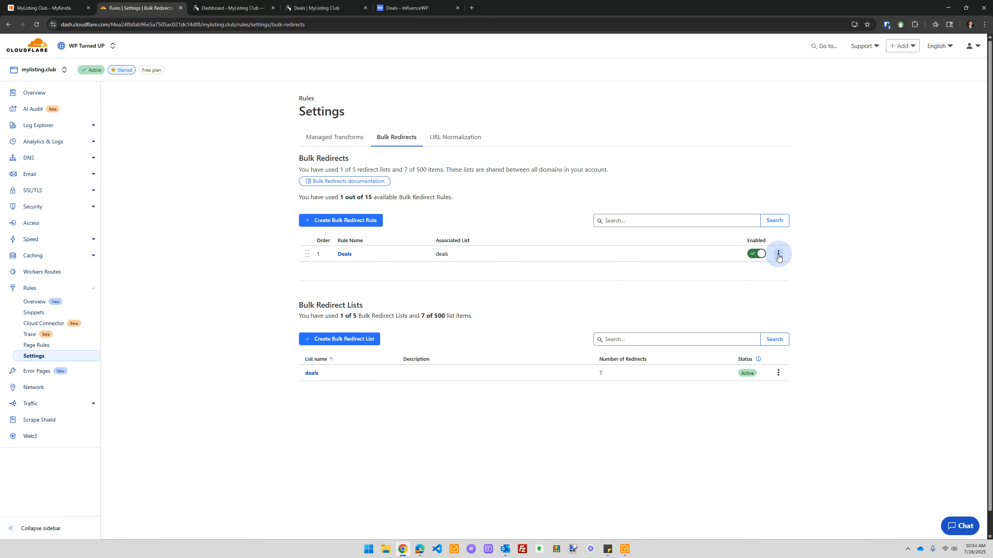
left_click(778, 254)
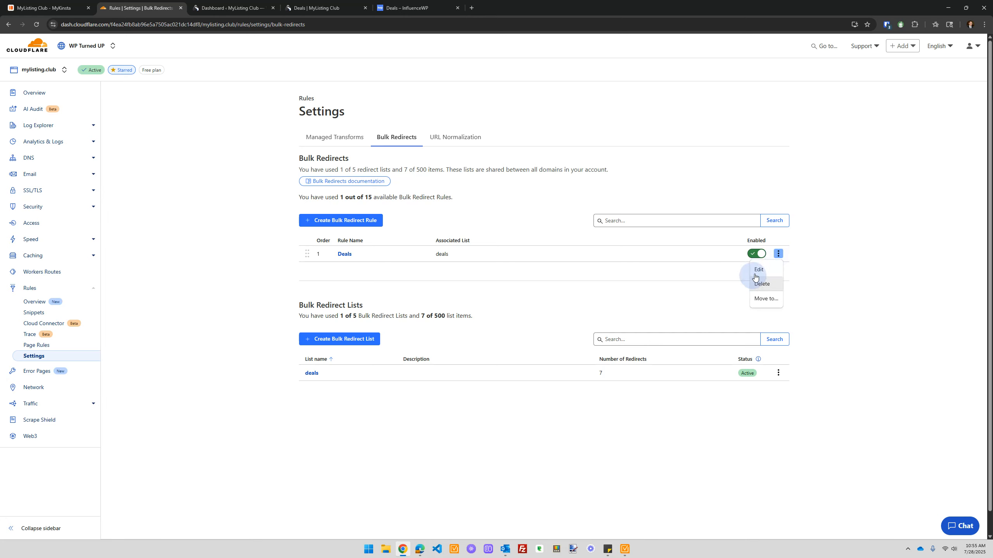
left_click(756, 269)
left_click(321, 221)
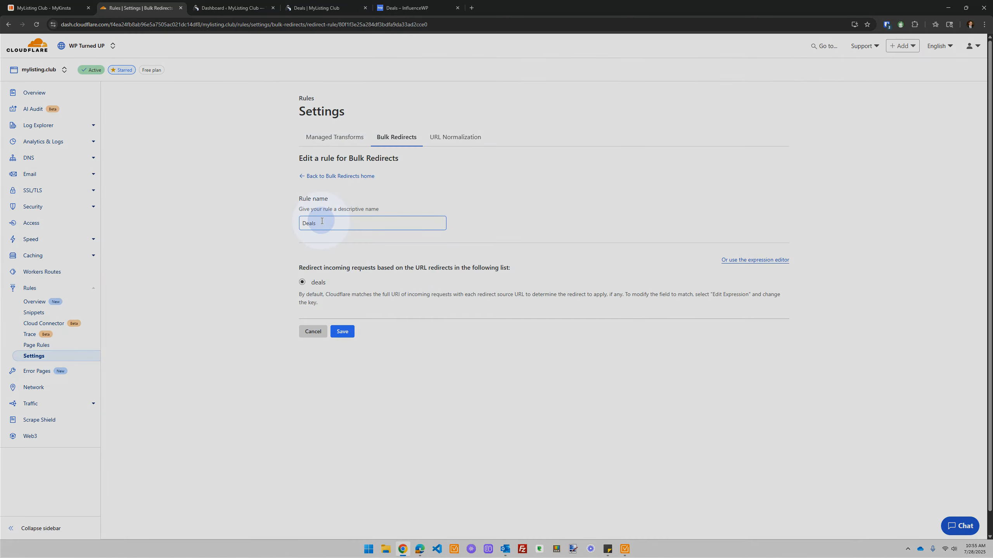
left_click(314, 282)
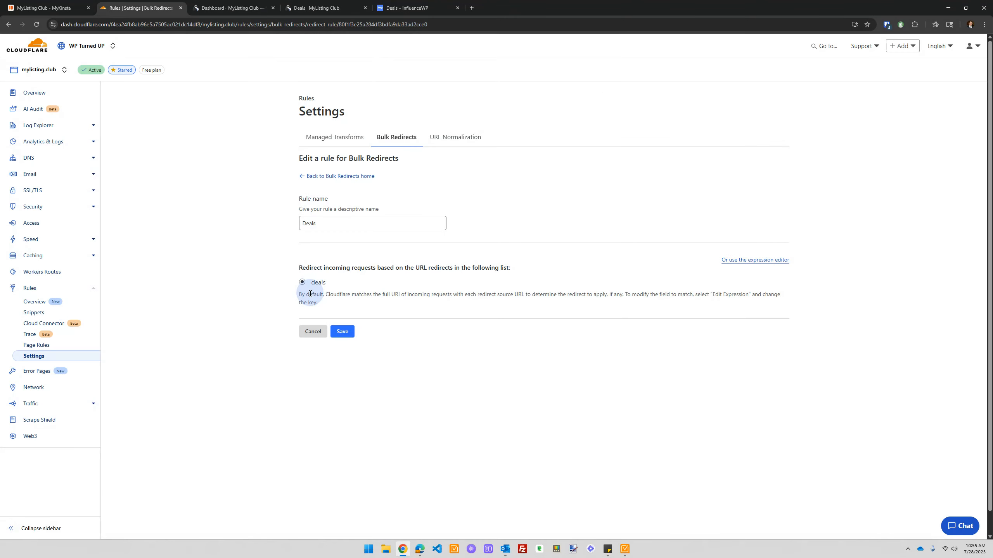
left_click(313, 332)
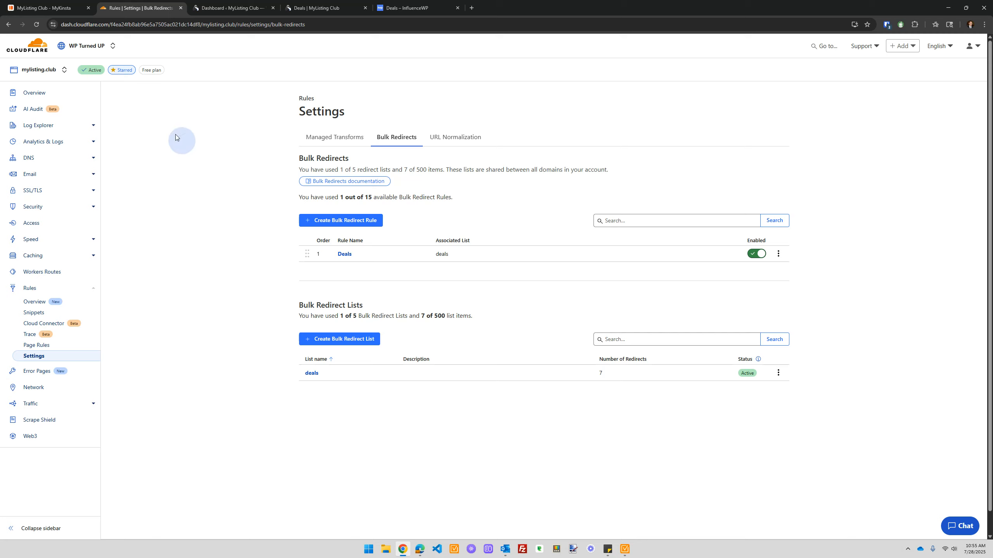
Switch to MyKinsta, view the site's Redirects page and its form for adding a redirect rule, and close the form
left_click(37, 2)
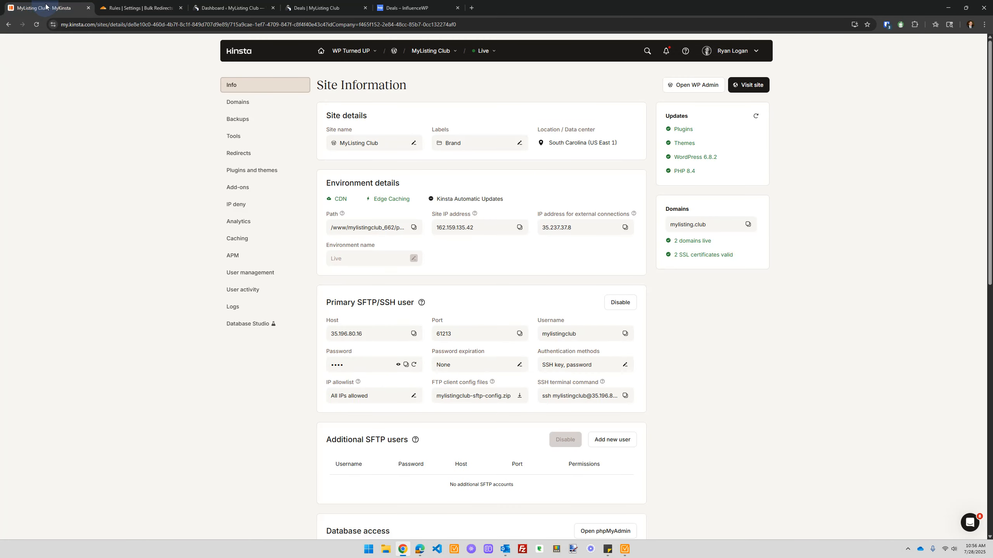
left_click(251, 157)
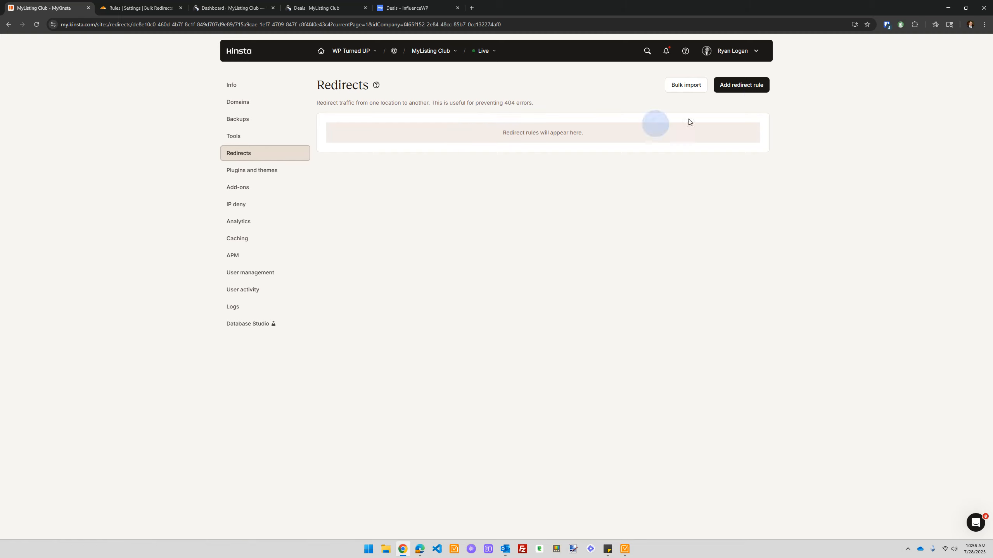
left_click(742, 87)
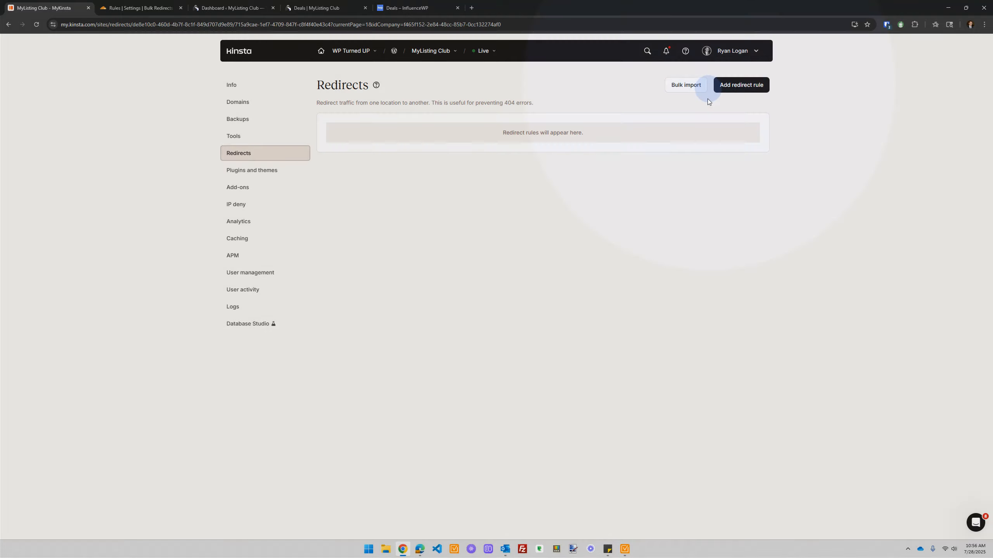
left_click(681, 218)
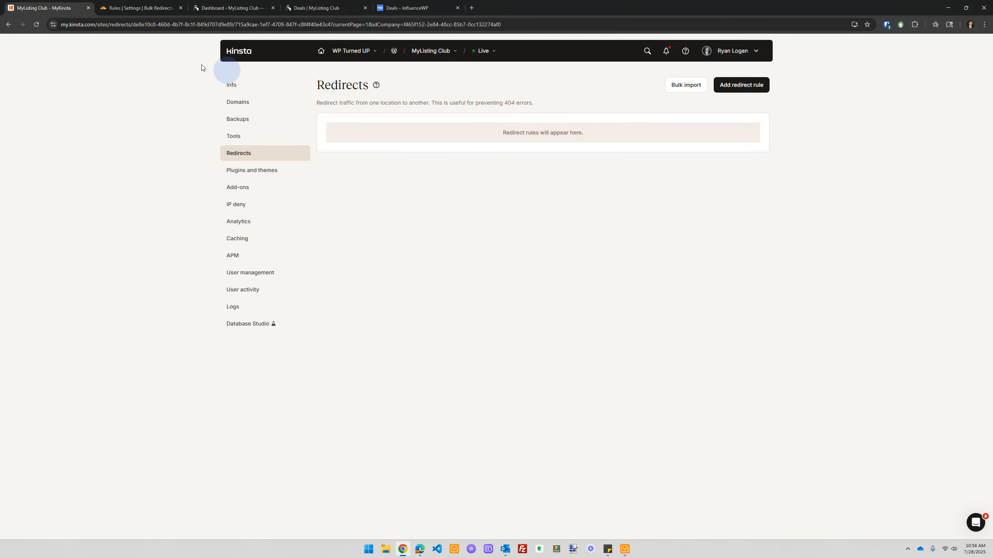
Move the Cloudflare browser tab ahead of MyKinsta and review the WordPress dashboard, Kinsta redirects and Cloudflare bulk redirects in turn
left_click_drag(139, 7, 13, 3)
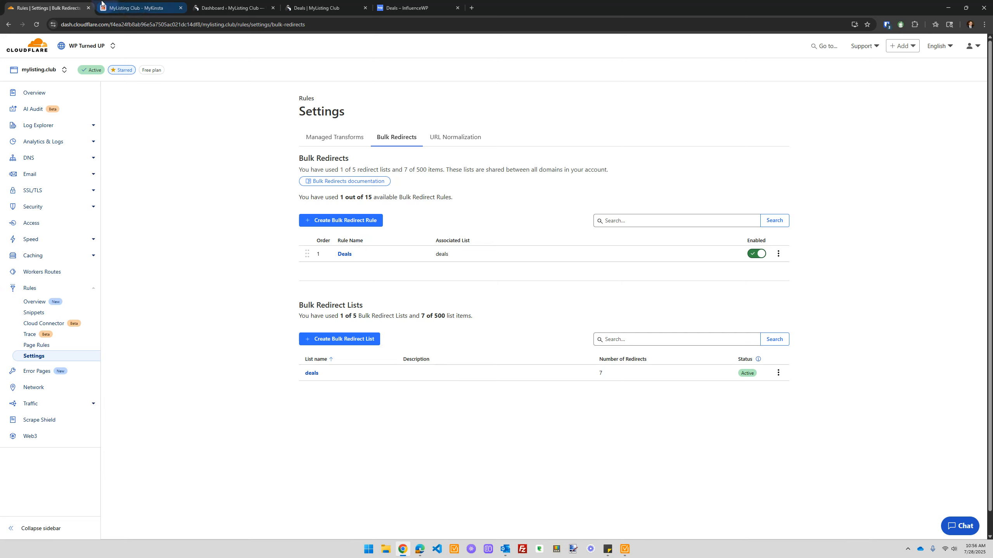
left_click(137, 7)
left_click(251, 5)
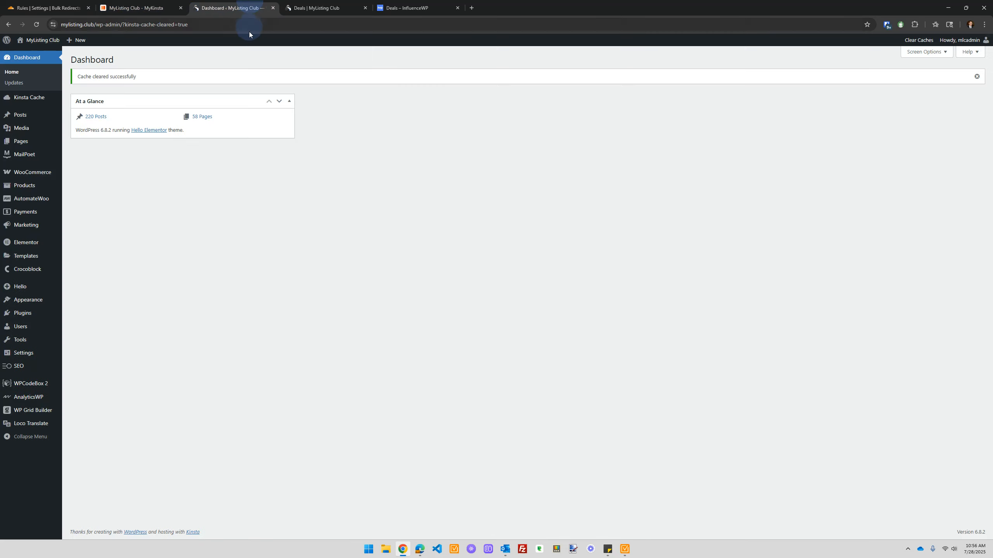
left_click(147, 7)
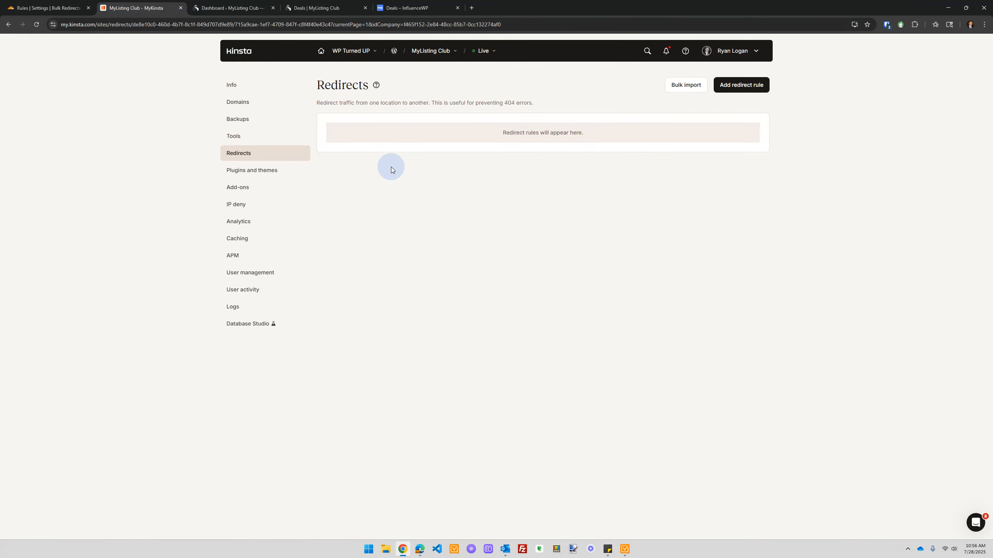
left_click(49, 8)
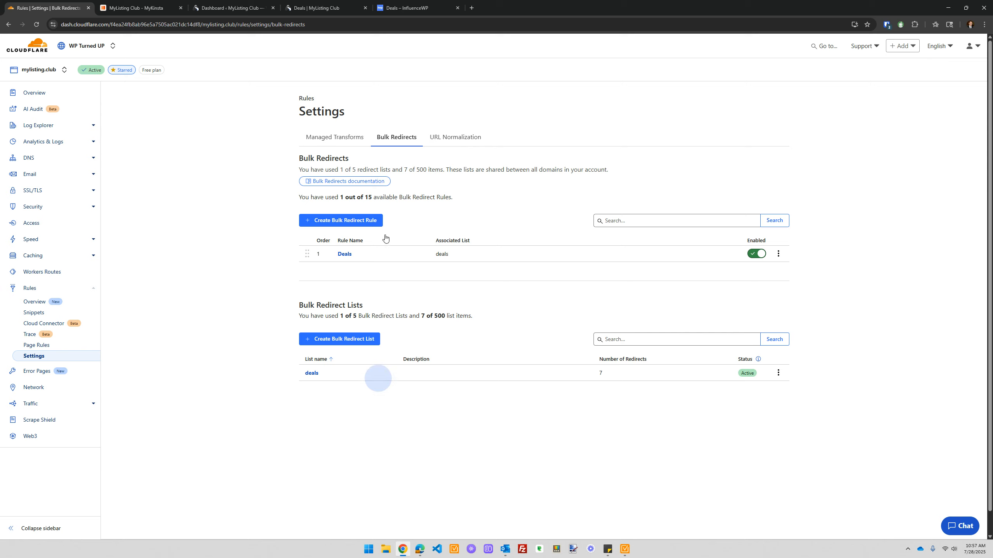
left_click(324, 6)
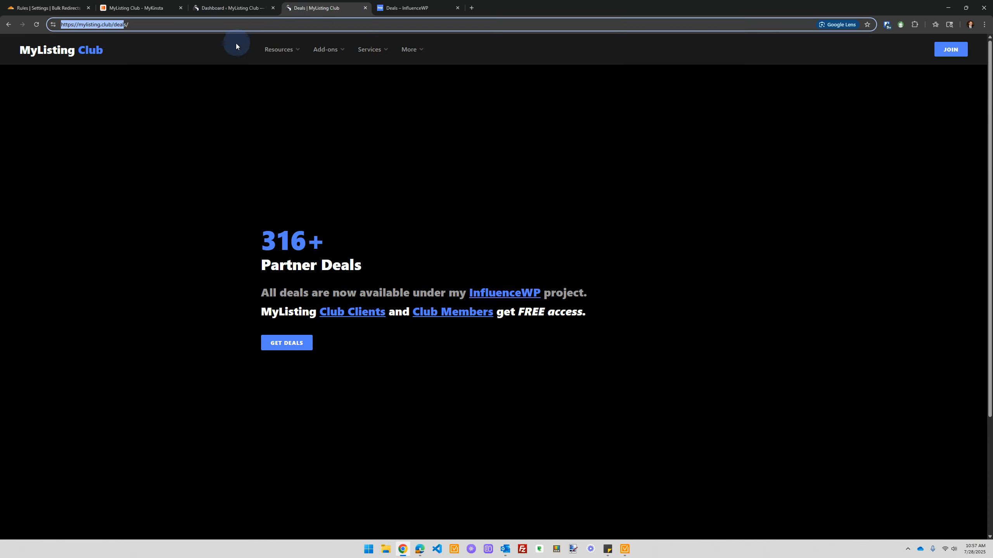
left_click(142, 22)
left_click(114, 24)
left_click_drag(114, 22, 195, 25)
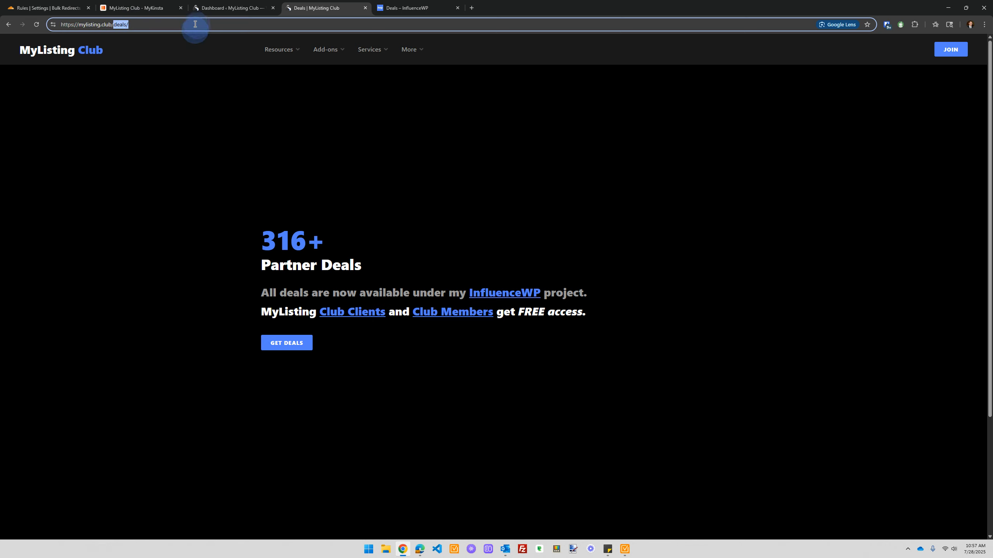
type("perm")
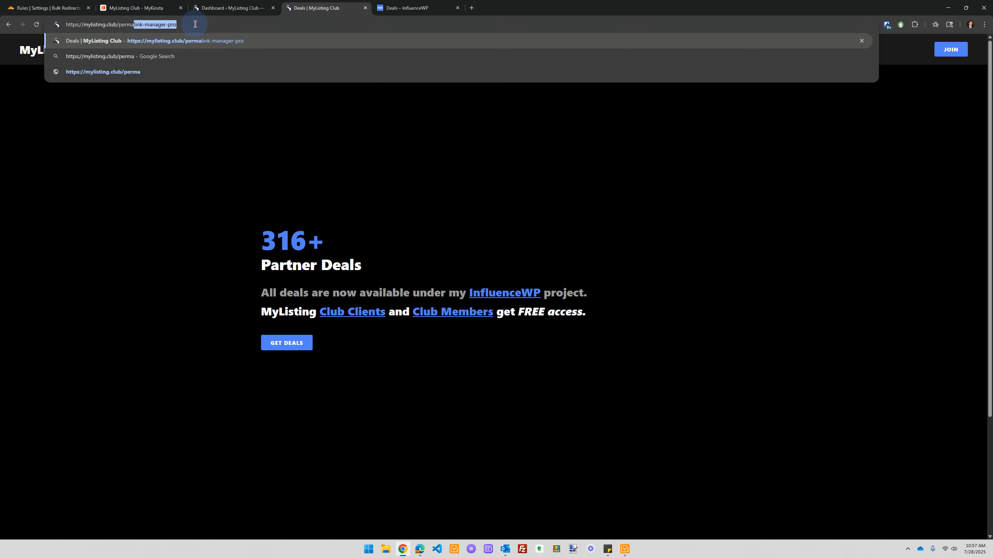
key("BackSpace")
key("BackSpace")
type("fmatters")
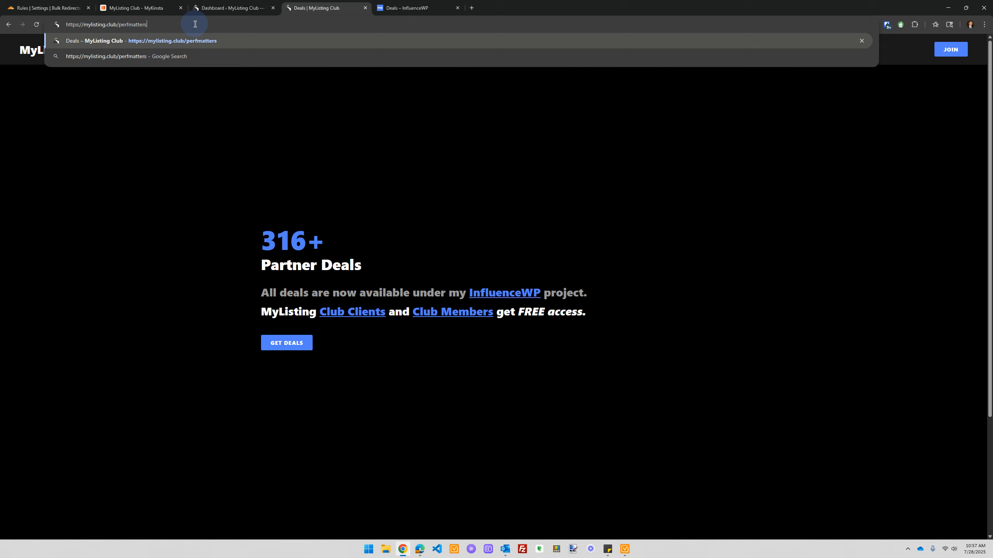
key("Return")
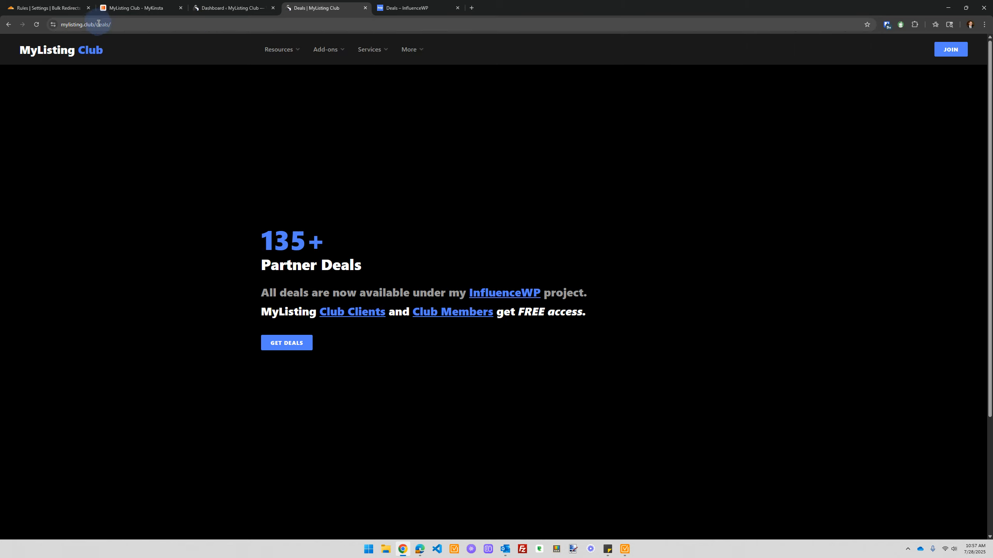
double_click(119, 24)
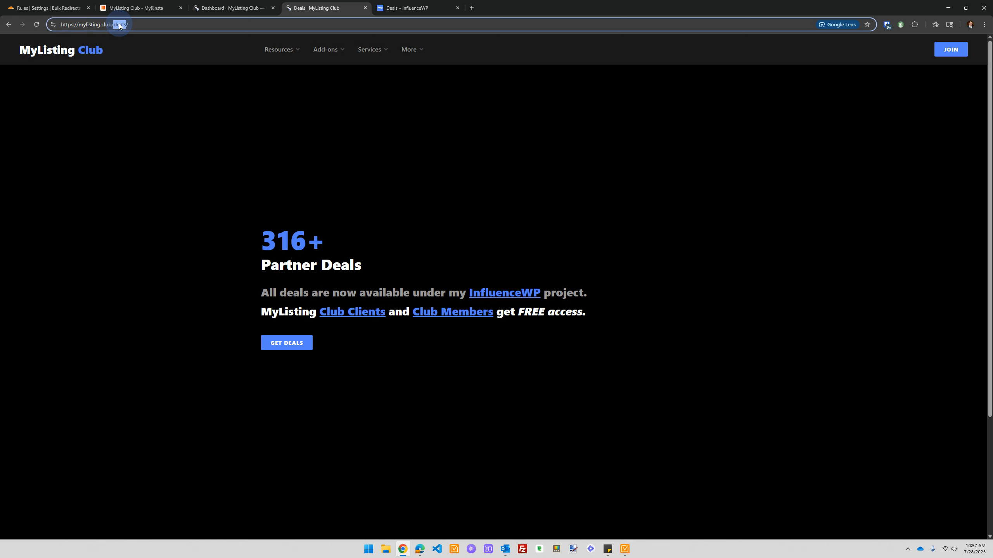
type("per")
key("BackSpace")
key("BackSpace")
key("BackSpace")
type("wpcbod")
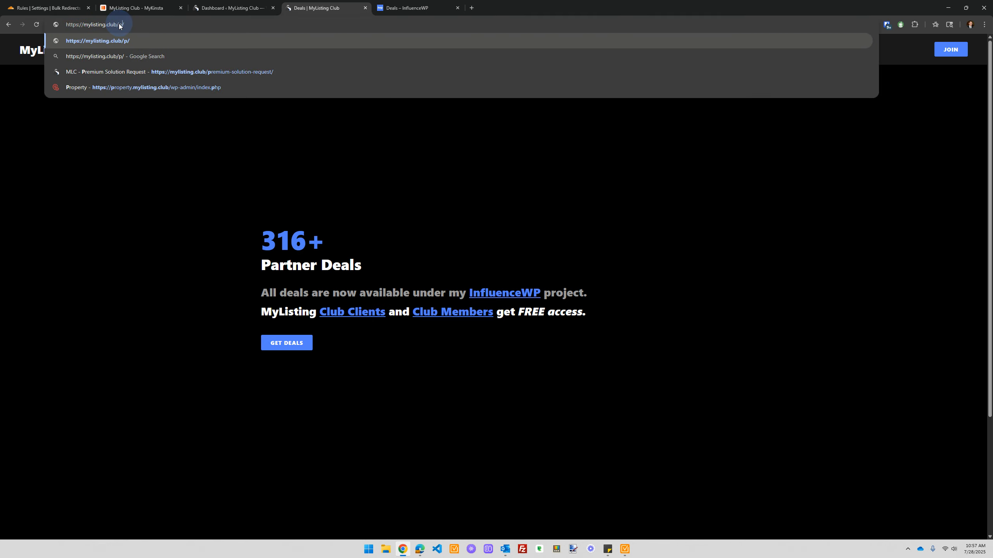
type("ebox")
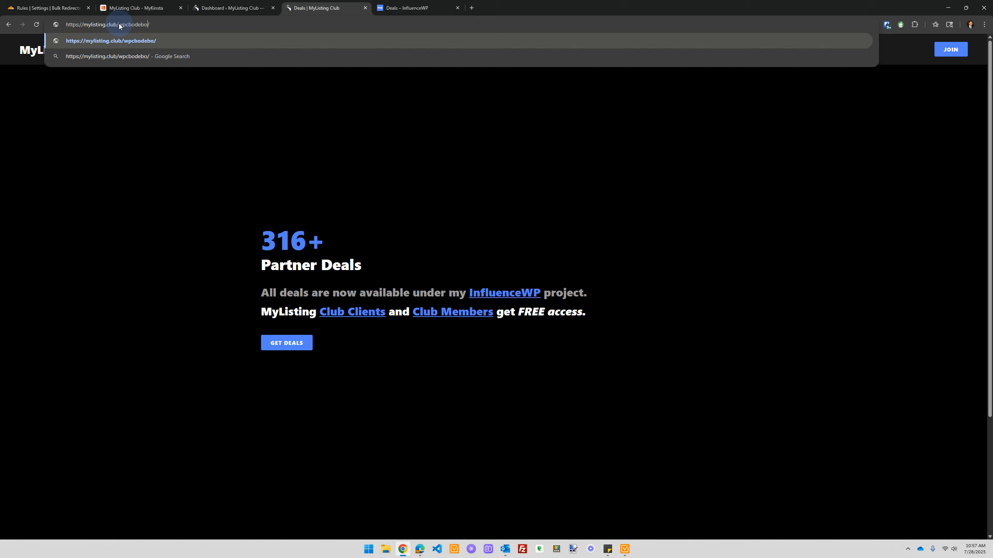
key("Return")
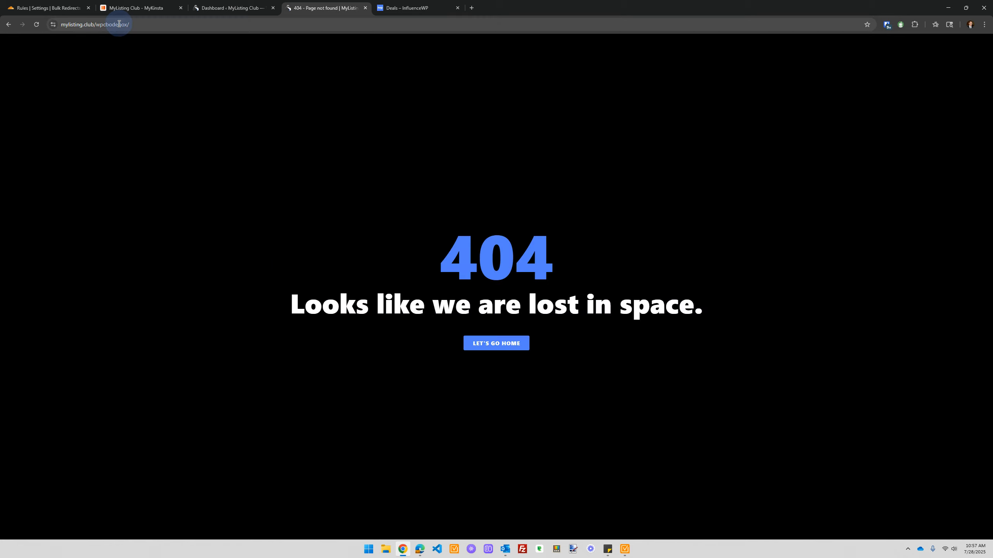
left_click(127, 25)
double_click(121, 26)
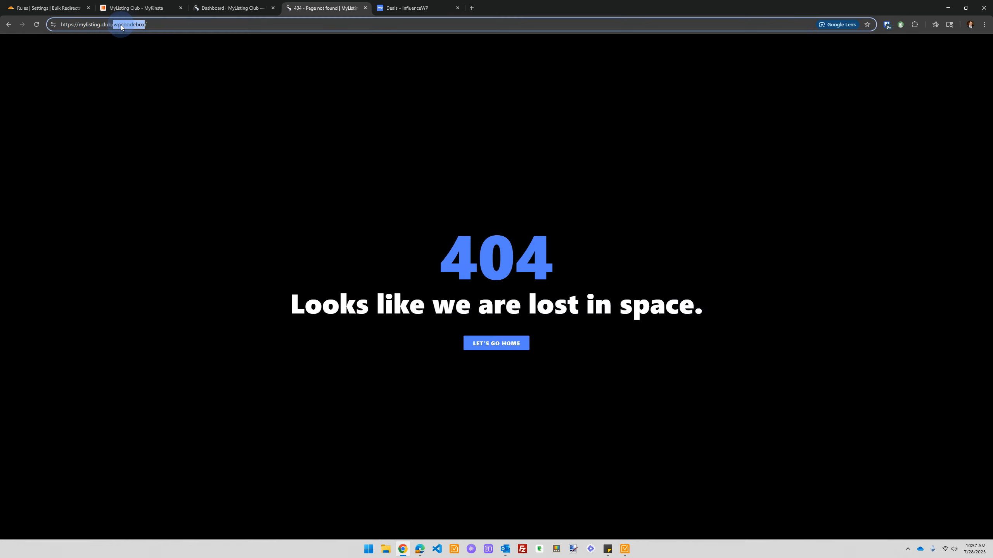
type("wpb/")
key("BackSpace")
type("codebox")
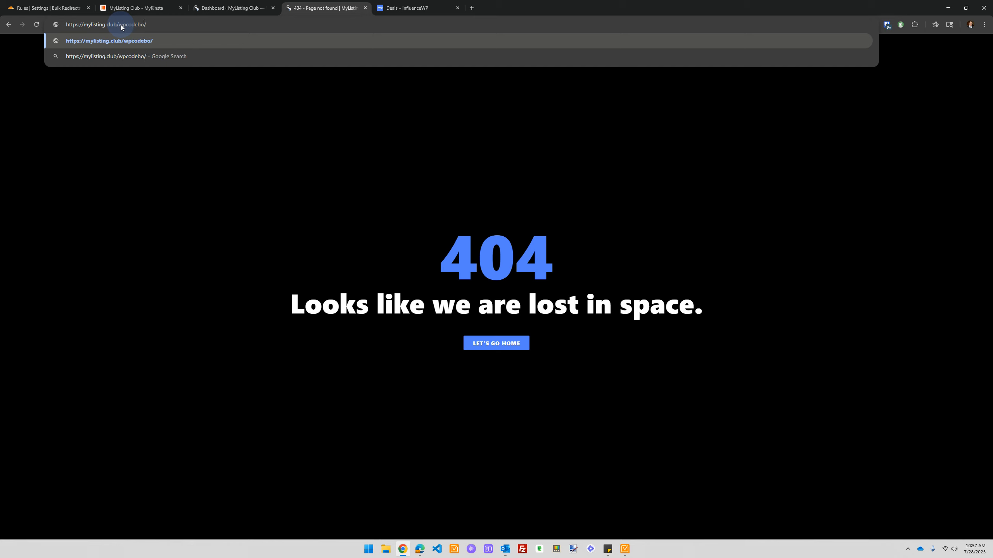
key("Return")
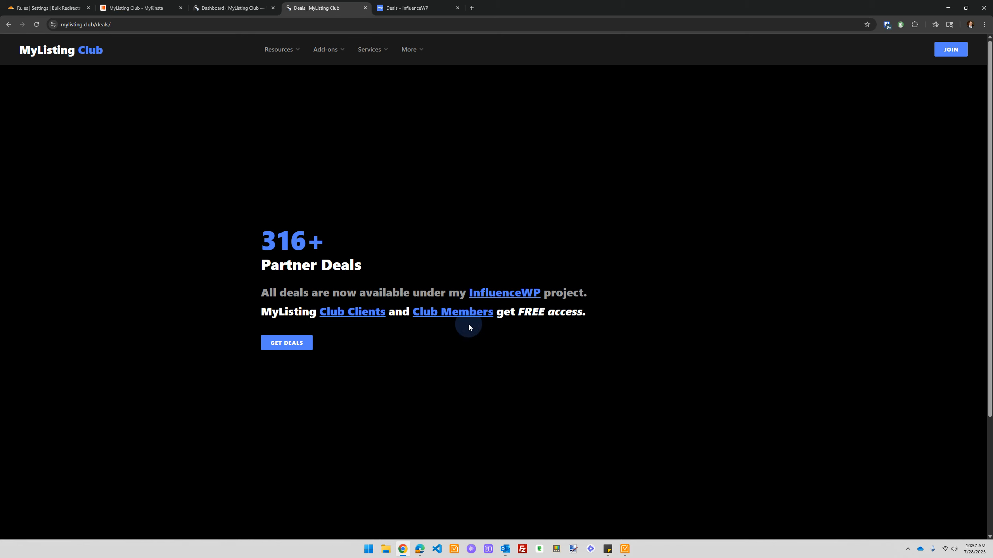
Open the InfluenceWP link from the MyListing Club deals page in a new tab, view the InfluenceWP deals and return
right_click(515, 294)
left_click(537, 303)
left_click(439, 6)
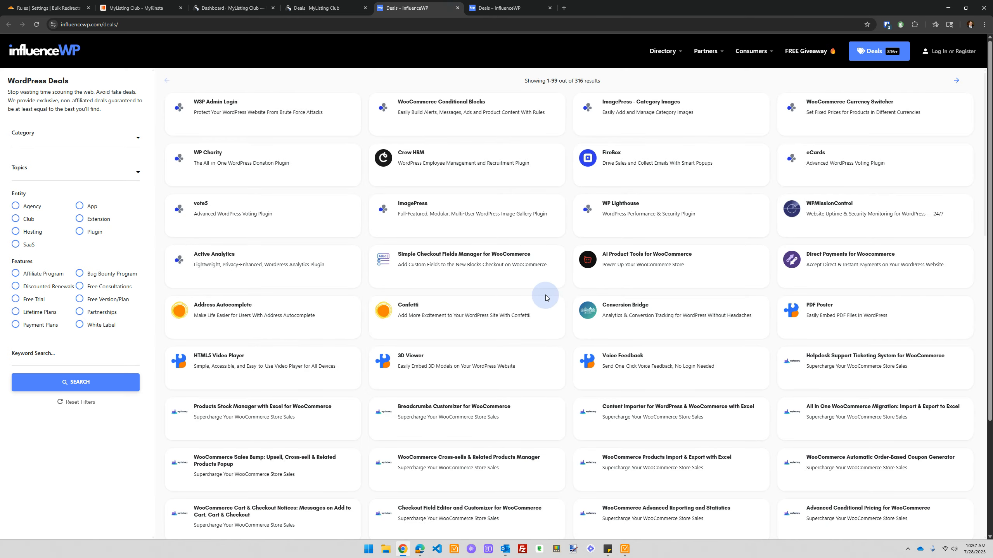
left_click(312, 7)
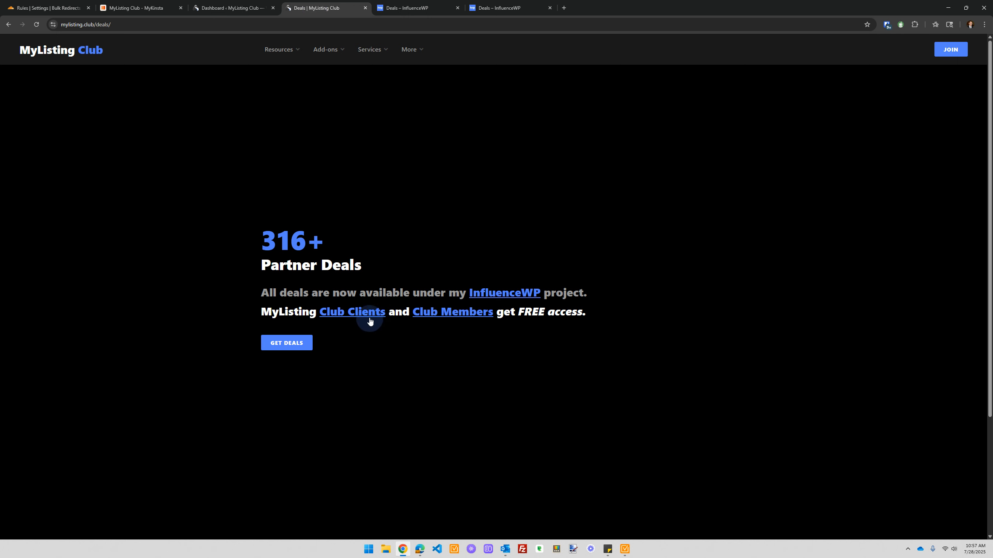
Open the Consumer Membership page in one InfluenceWP tab and browse the full WordPress deals list in the other
left_click(406, 8)
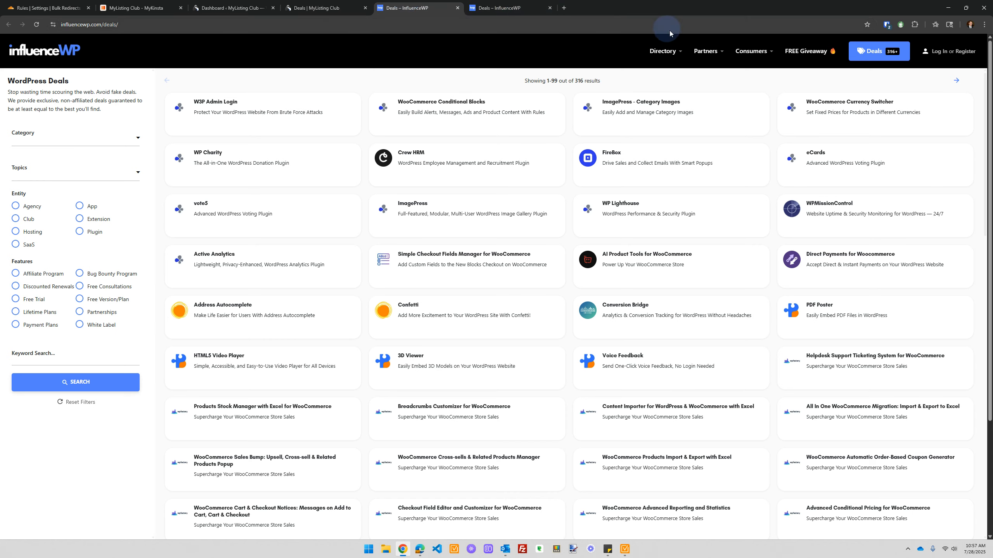
left_click(759, 105)
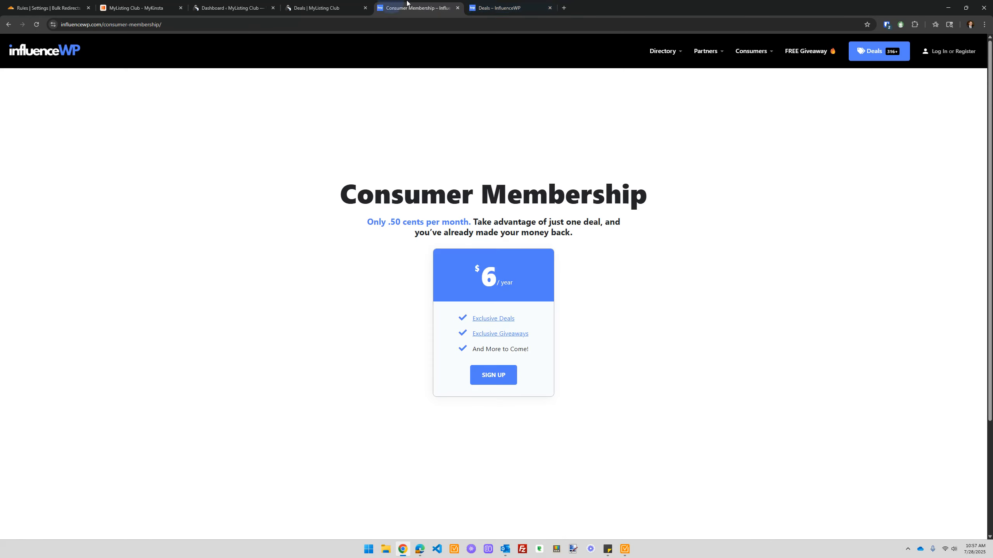
left_click(501, 7)
scroll(712, 245, "down", 20)
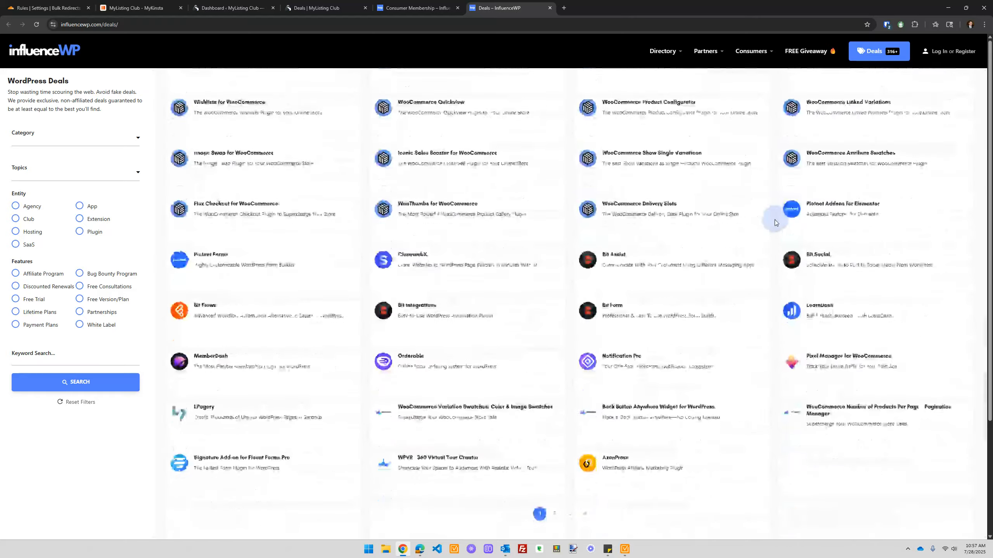
scroll(772, 237, "up", 20)
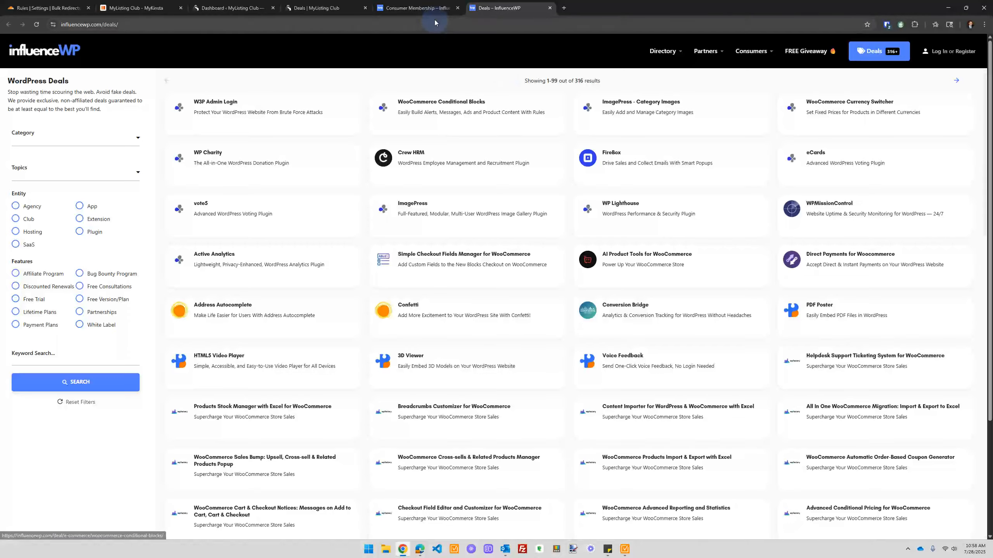
Close both InfluenceWP tabs and return to the MyListing Club deals page
left_click(417, 8)
left_click(498, 7)
left_click(457, 8)
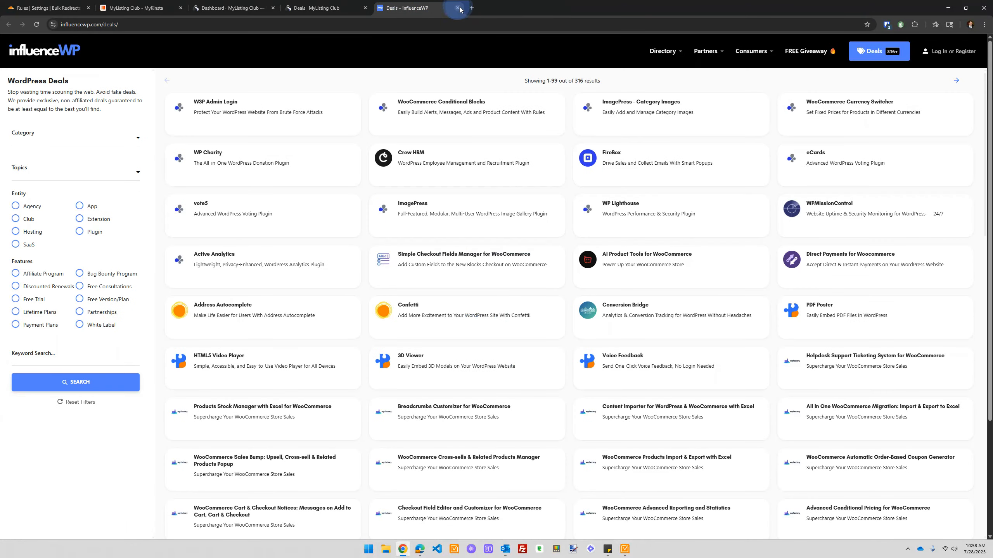
left_click(457, 8)
left_click(246, 5)
left_click(327, 5)
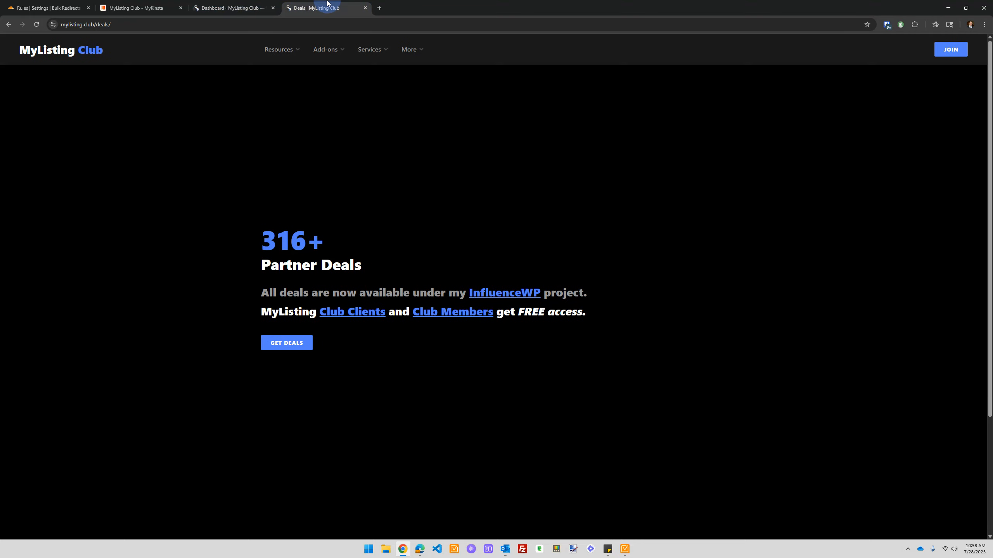